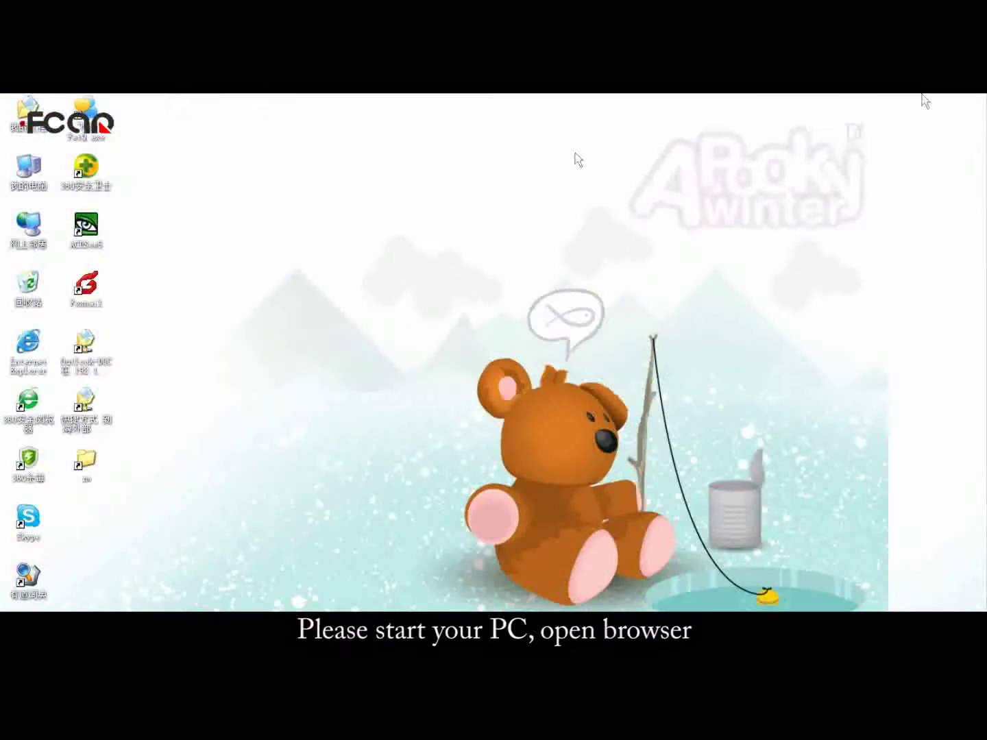
pyautogui.doubleClick(20, 355)
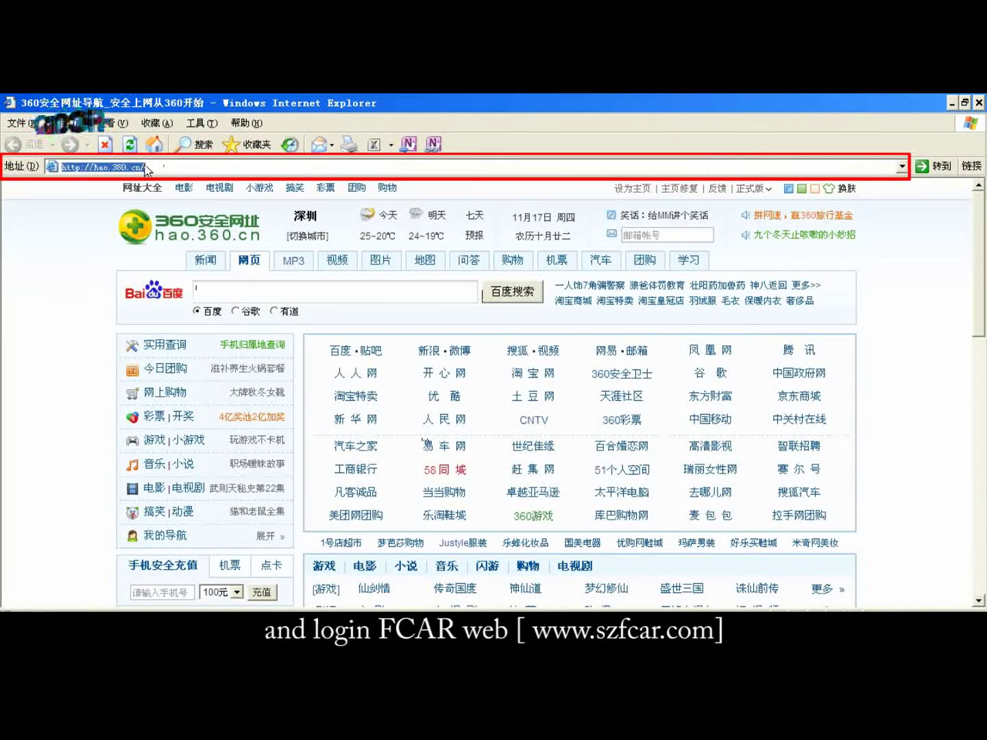
pyautogui.write('www.szf')
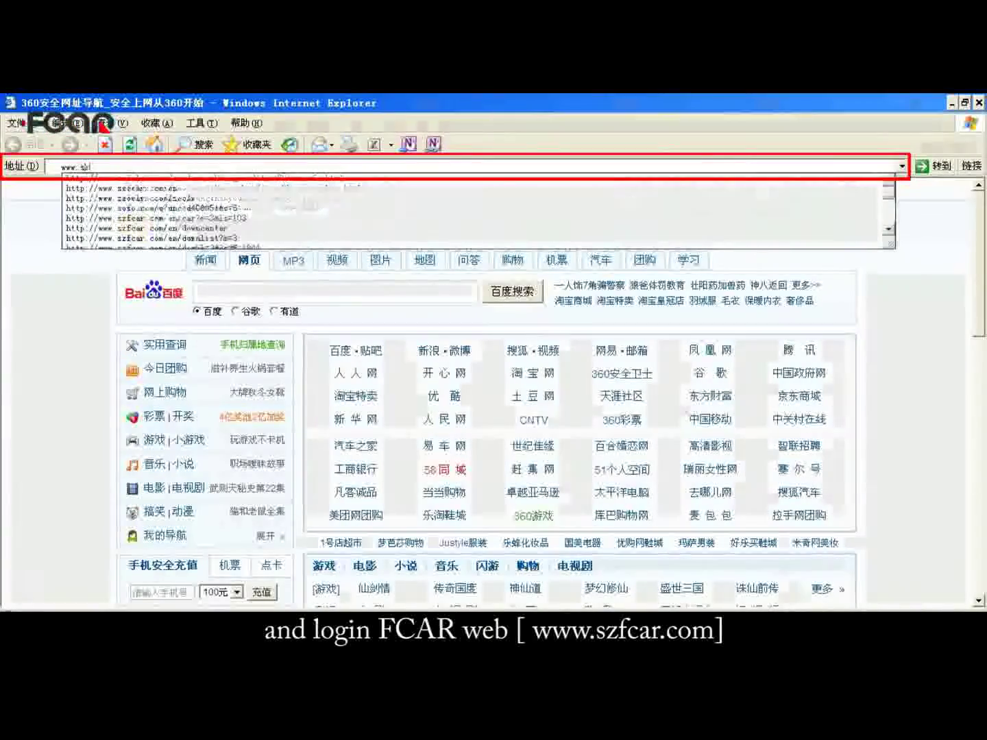
pyautogui.write('car.com')
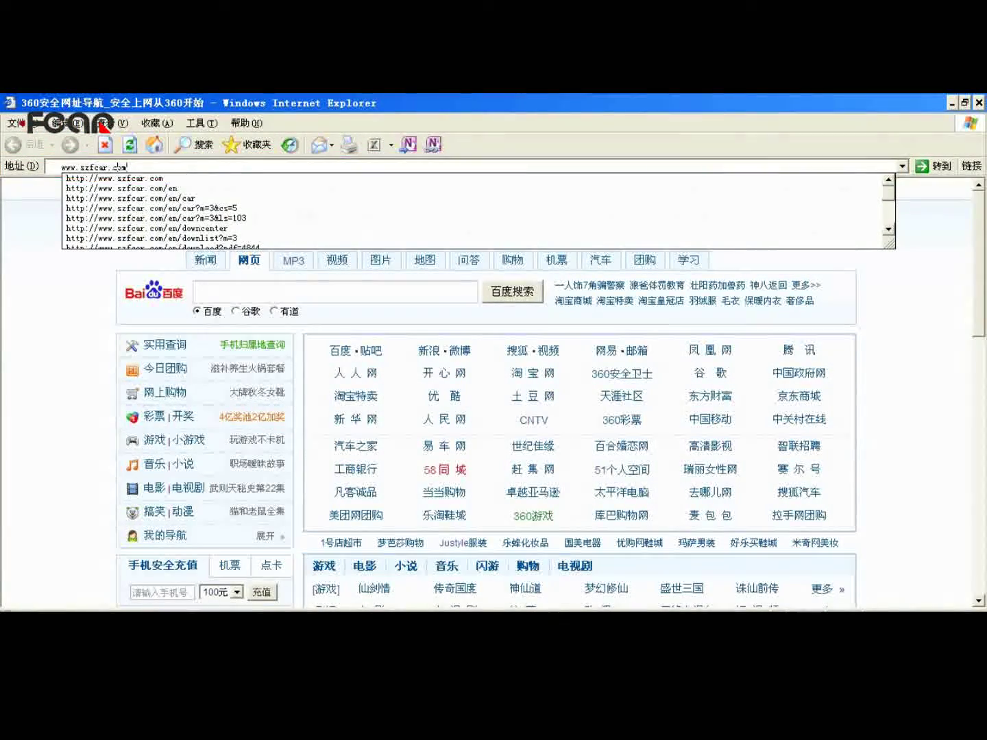
pyautogui.press('Return')
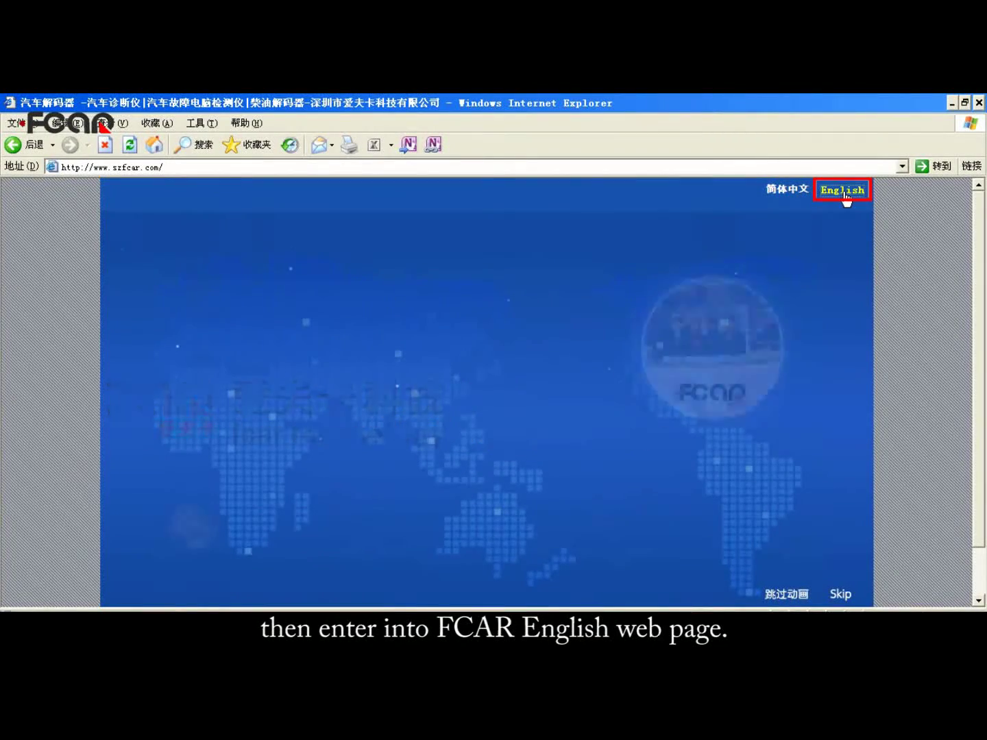
pyautogui.click(844, 193)
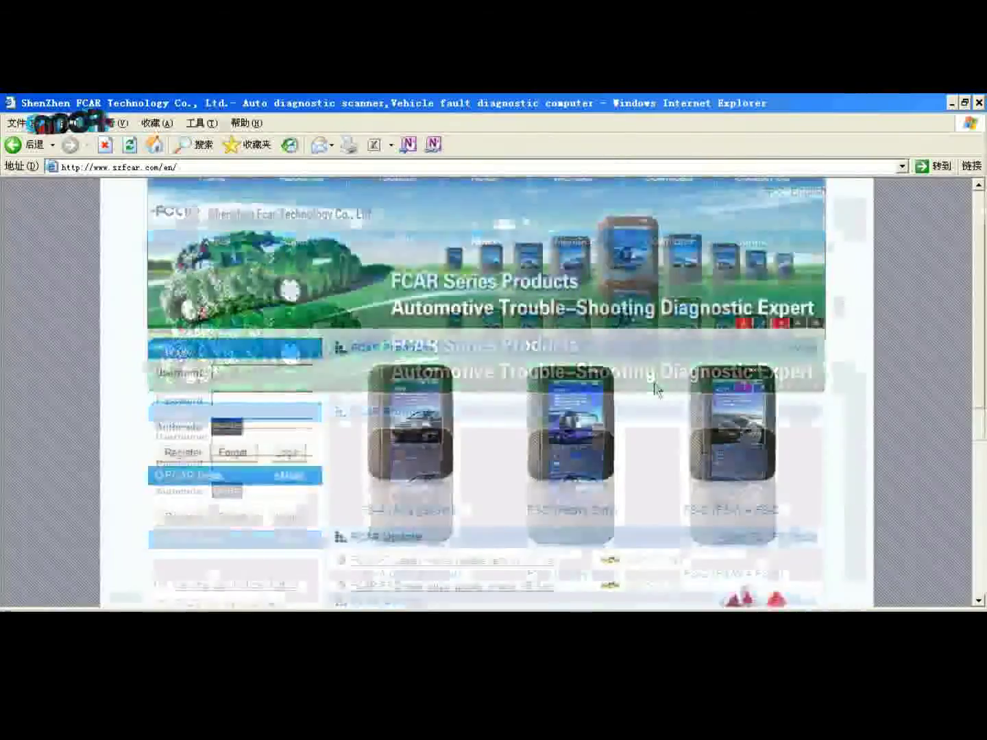
# Step: Open the new member Register form from the member login box
pyautogui.click(182, 453)
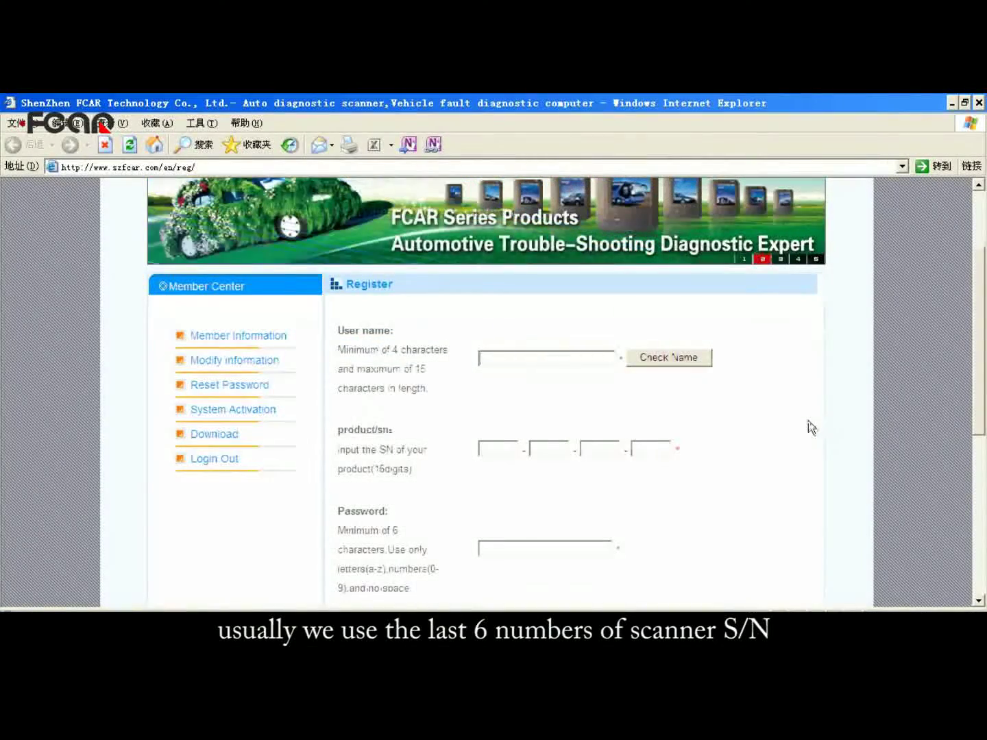
# Step: Enter the user name, the scanner's product serial number, password and e-mail, then submit the registration
pyautogui.write('00')
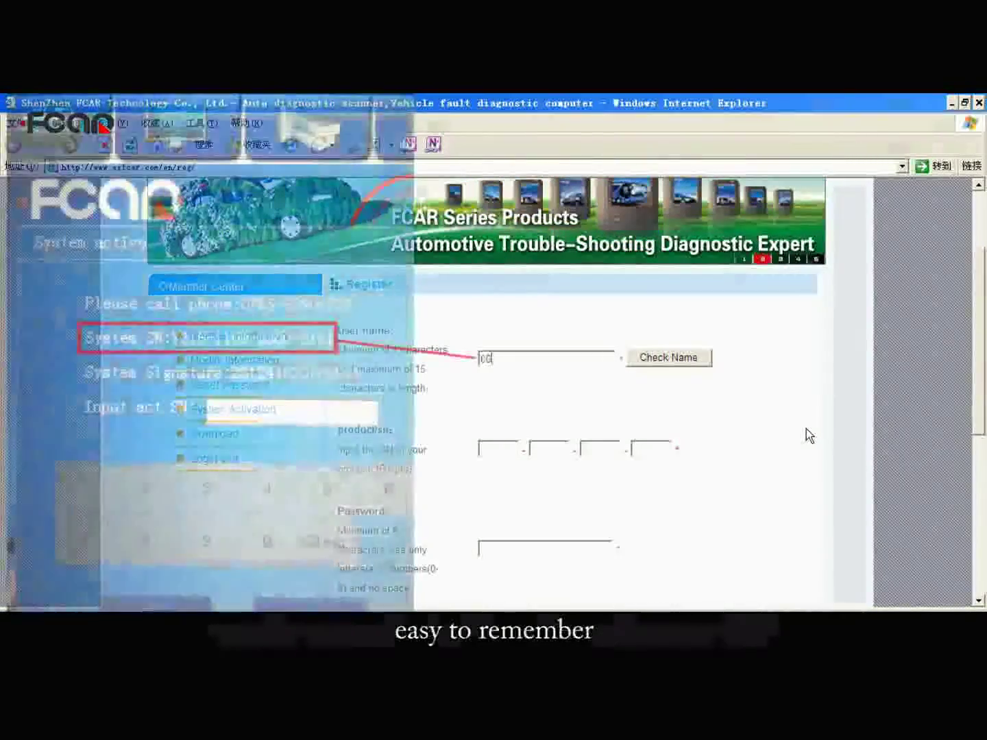
pyautogui.write('3161')
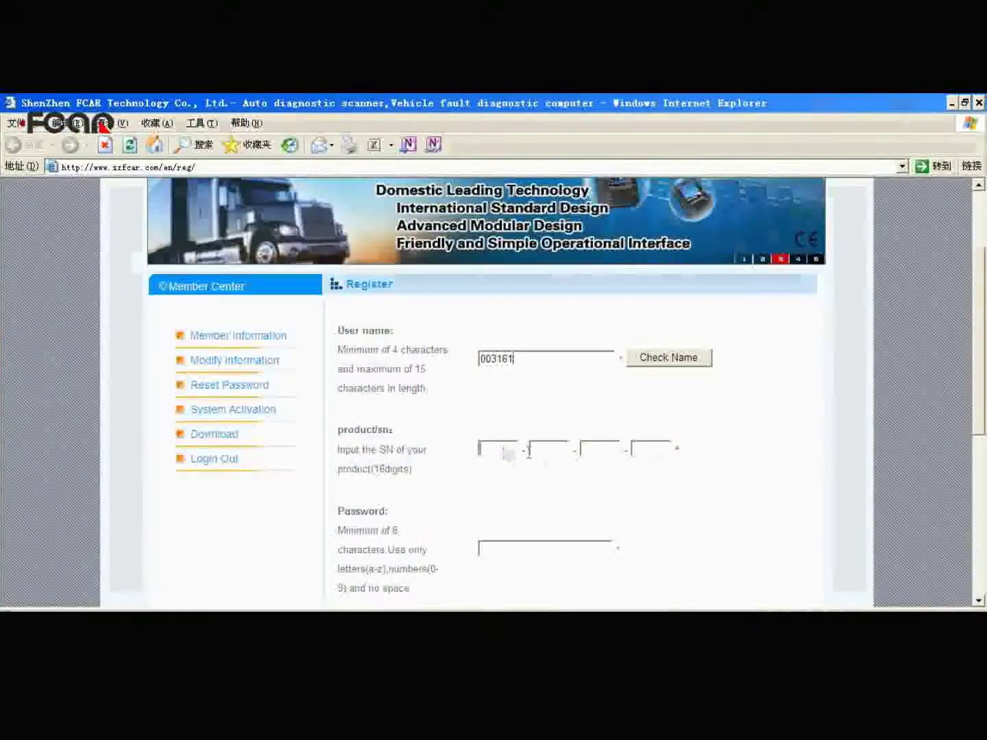
pyautogui.click(506, 449)
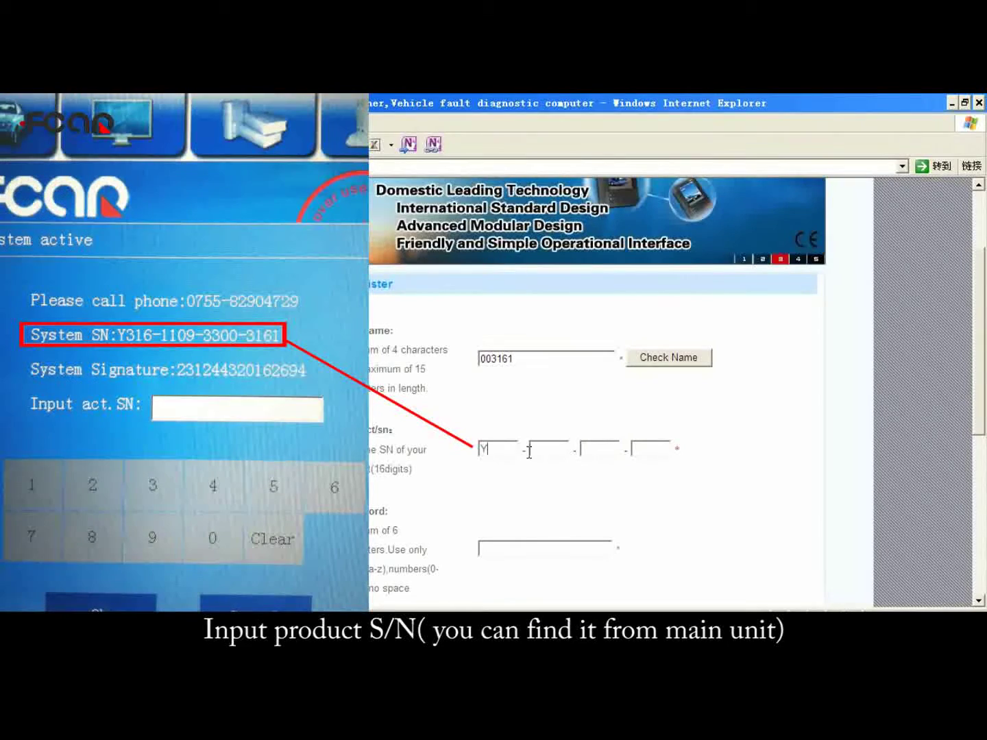
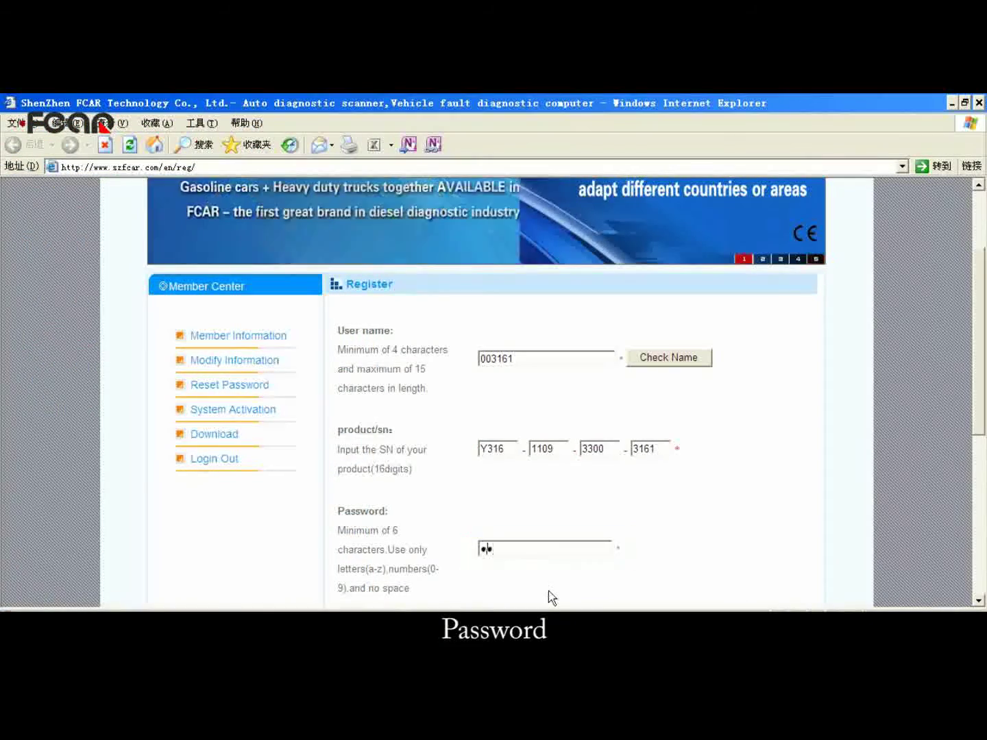
pyautogui.press('Tab')
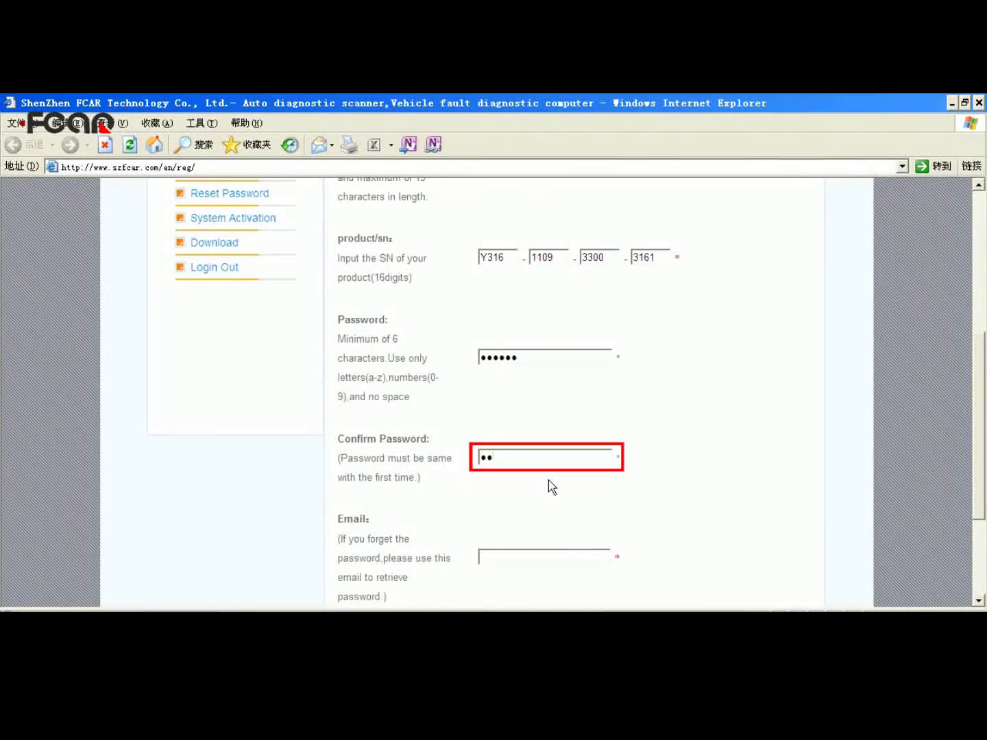
pyautogui.scroll(-1, 519, 472)
pyautogui.click(510, 492)
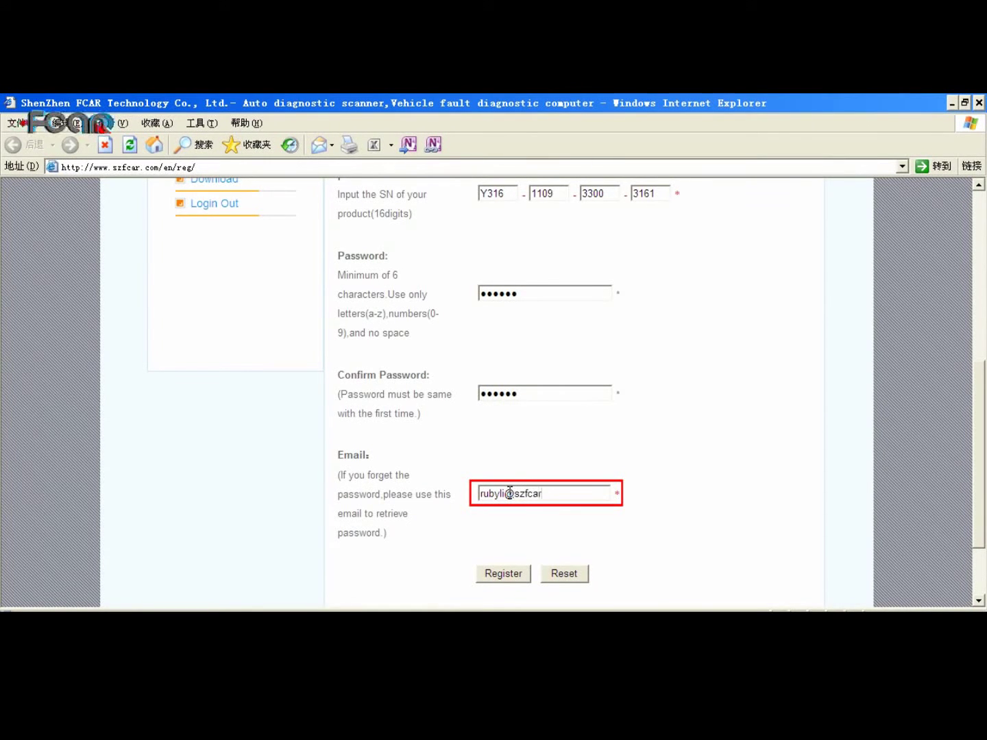
pyautogui.click(510, 576)
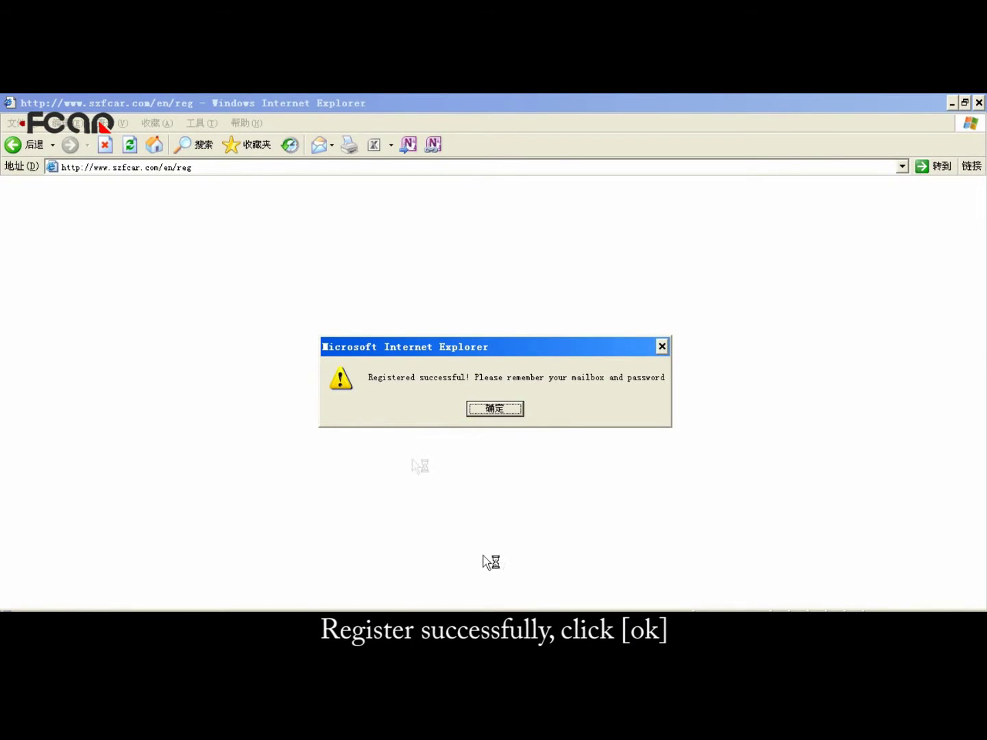
# Step: Dismiss the 'Registered successful' alert to return to the Member login page
pyautogui.click(495, 410)
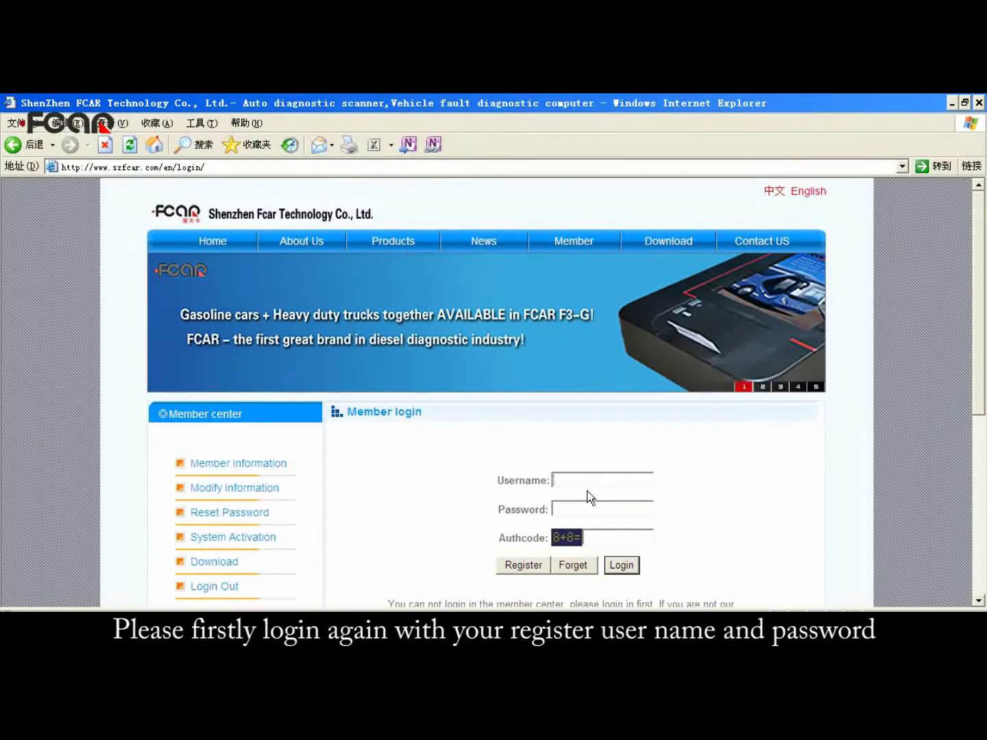
# Step: Log in with the new account's username, password and the 8+8 authcode answer, then open System Activation
pyautogui.write('03161')
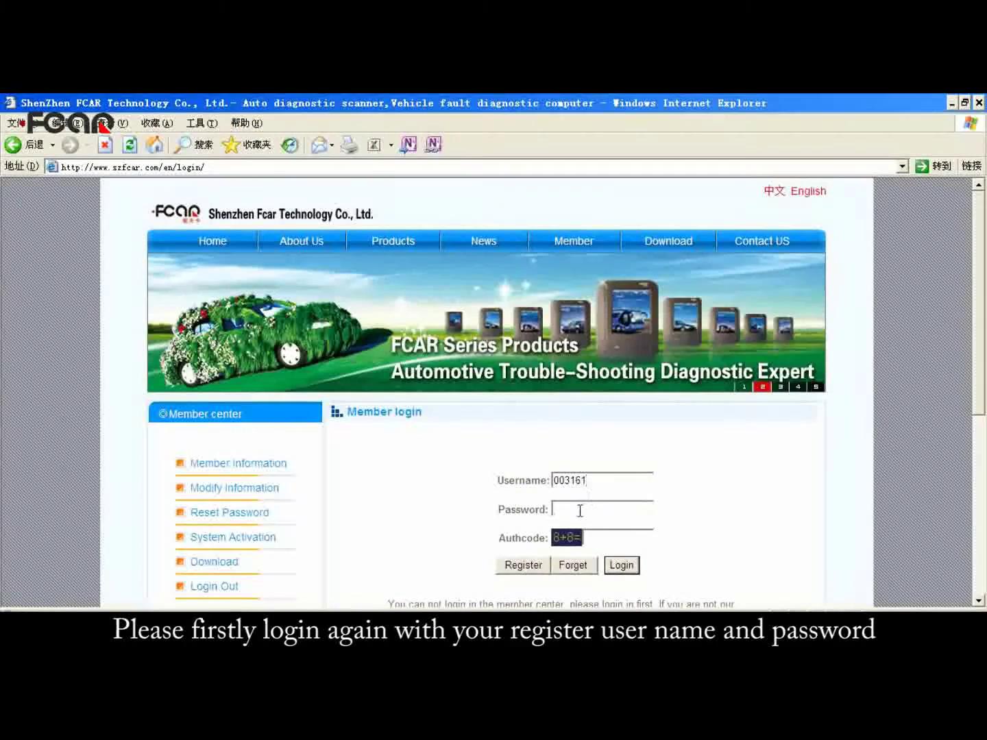
pyautogui.click(580, 510)
pyautogui.write('123456')
pyautogui.click(609, 536)
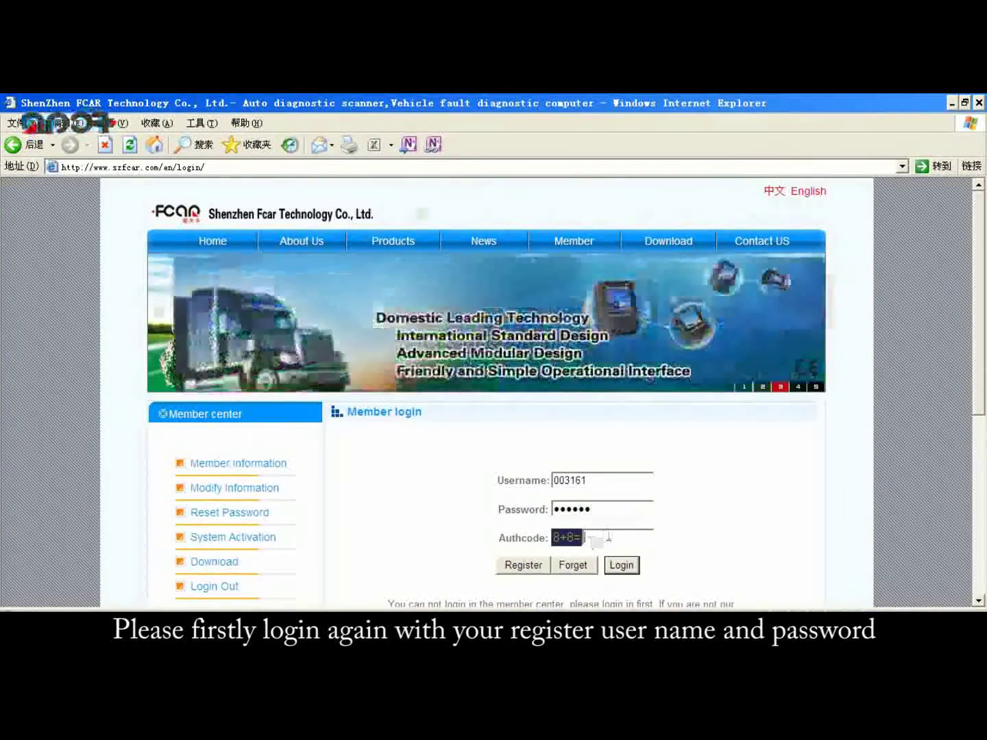
pyautogui.write('16')
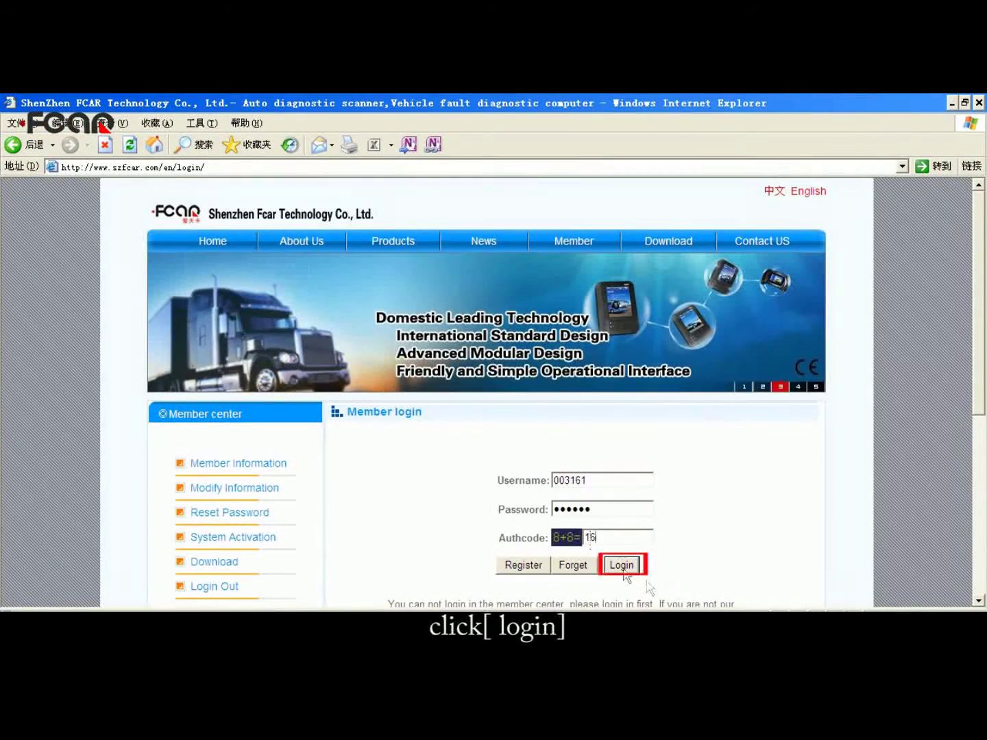
pyautogui.click(622, 566)
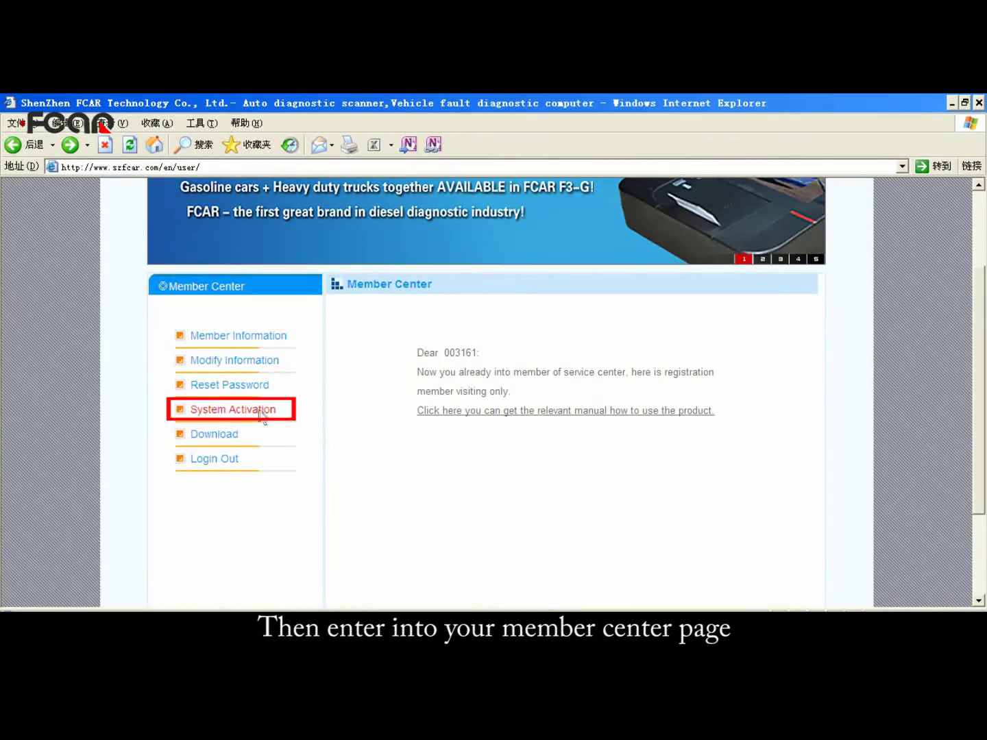
pyautogui.click(261, 411)
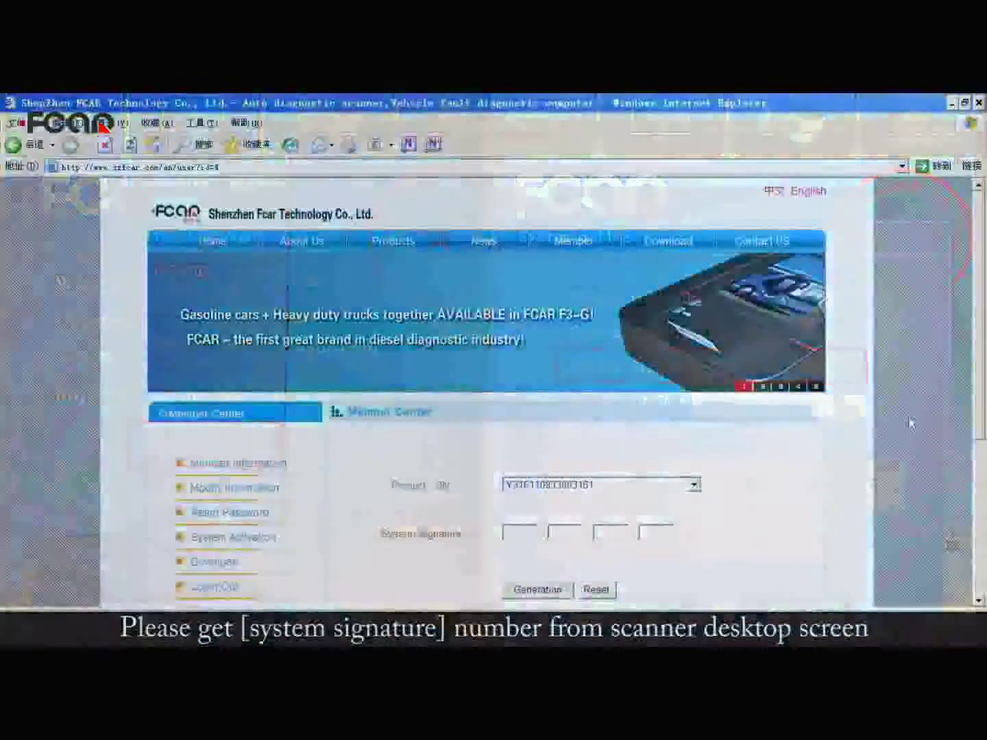
# Step: Enter the scanner's System Signature on the System Activation page and generate the activation SN
pyautogui.scroll(-3, 902, 411)
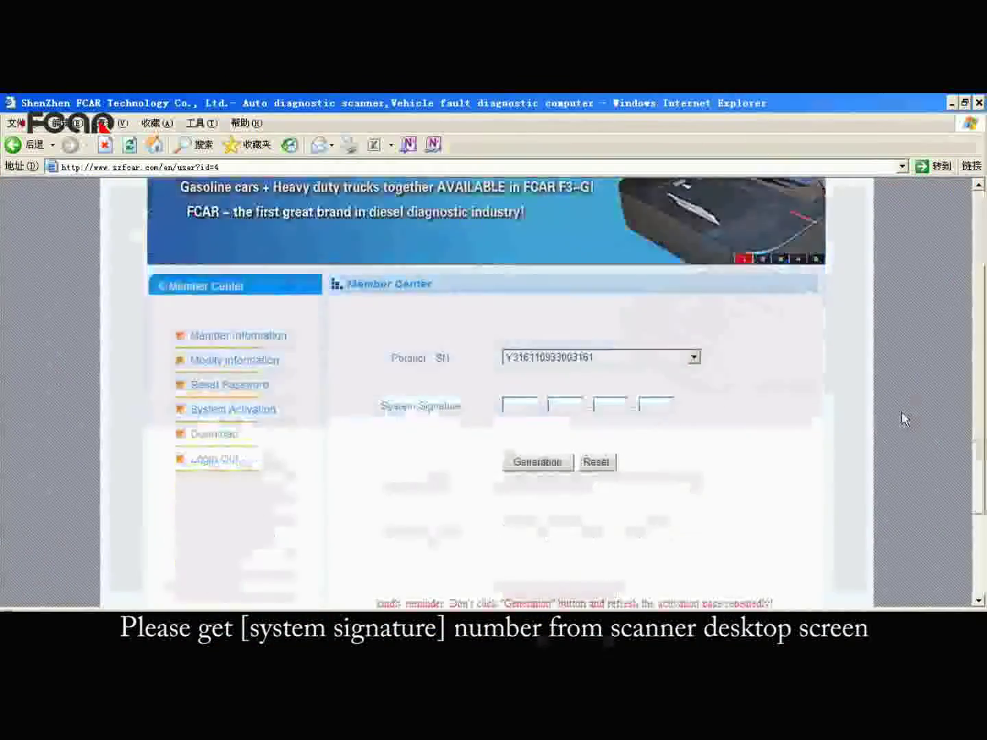
pyautogui.click(519, 404)
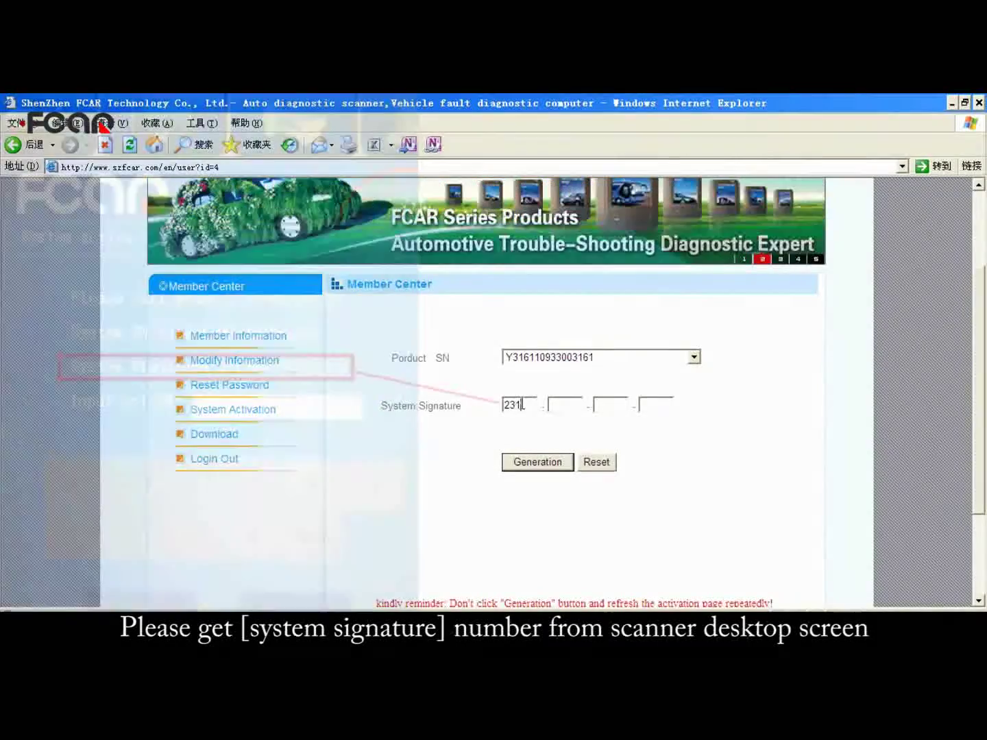
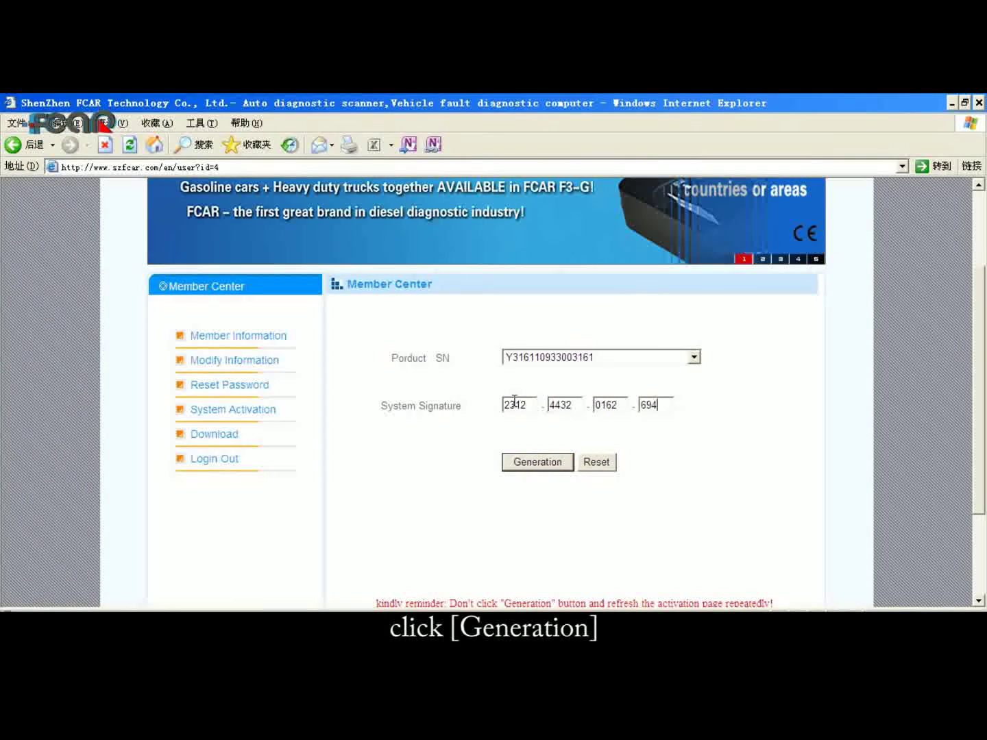
pyautogui.press('Tab')
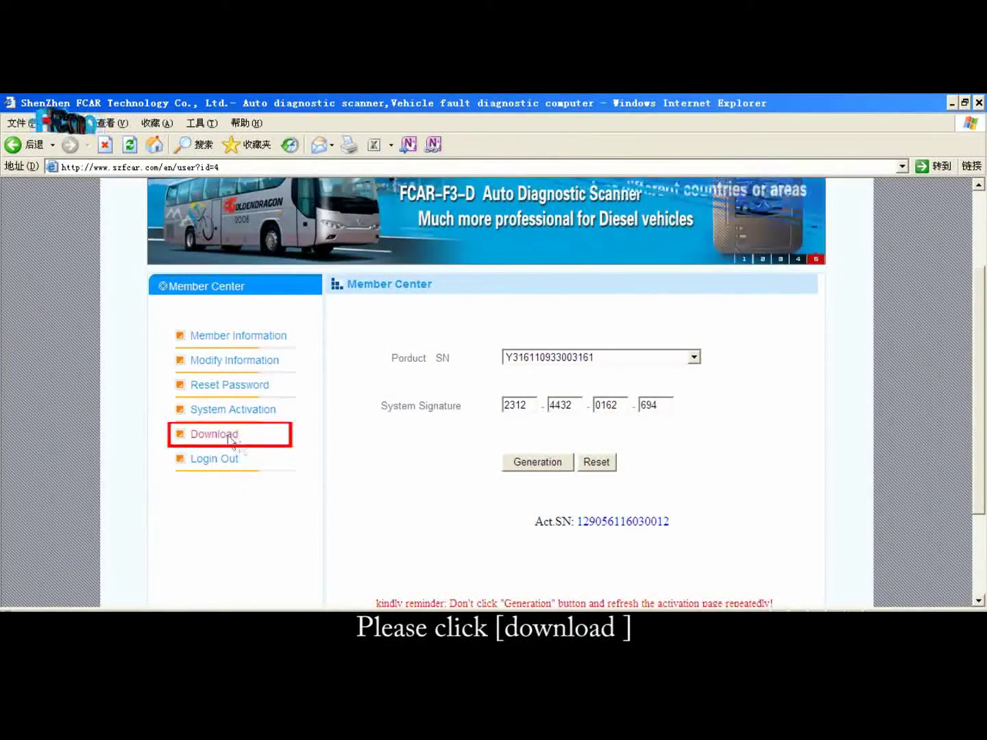
# Step: Open the FCAR-F3 all version downloads, set the full package language to English, and start downloading it
pyautogui.click(220, 437)
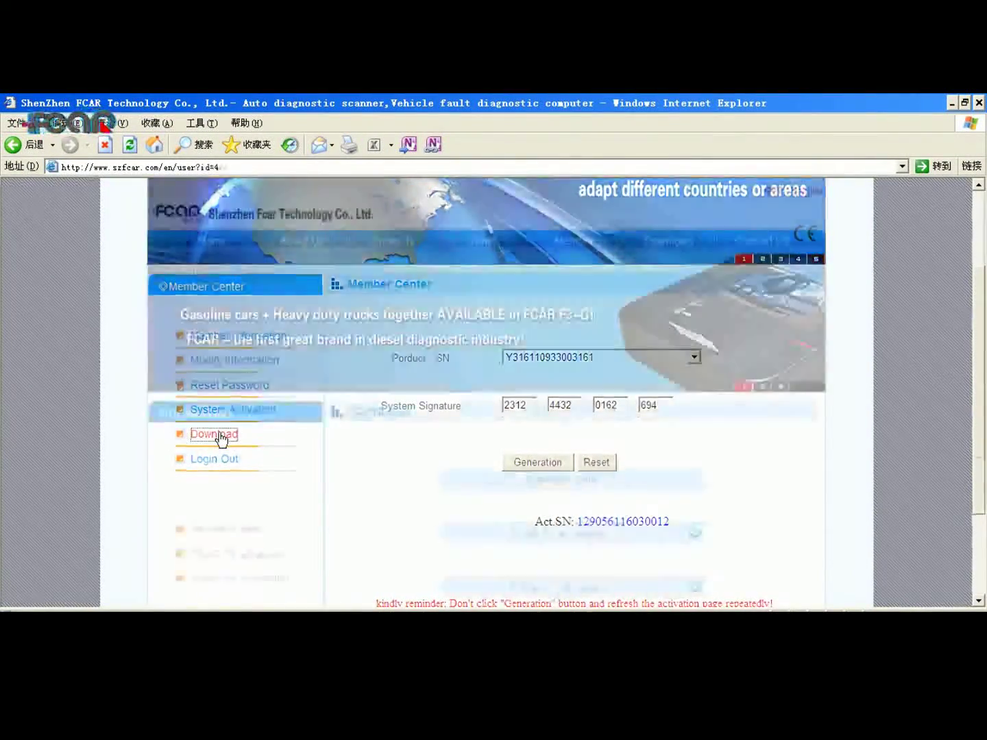
pyautogui.scroll(-3, 937, 392)
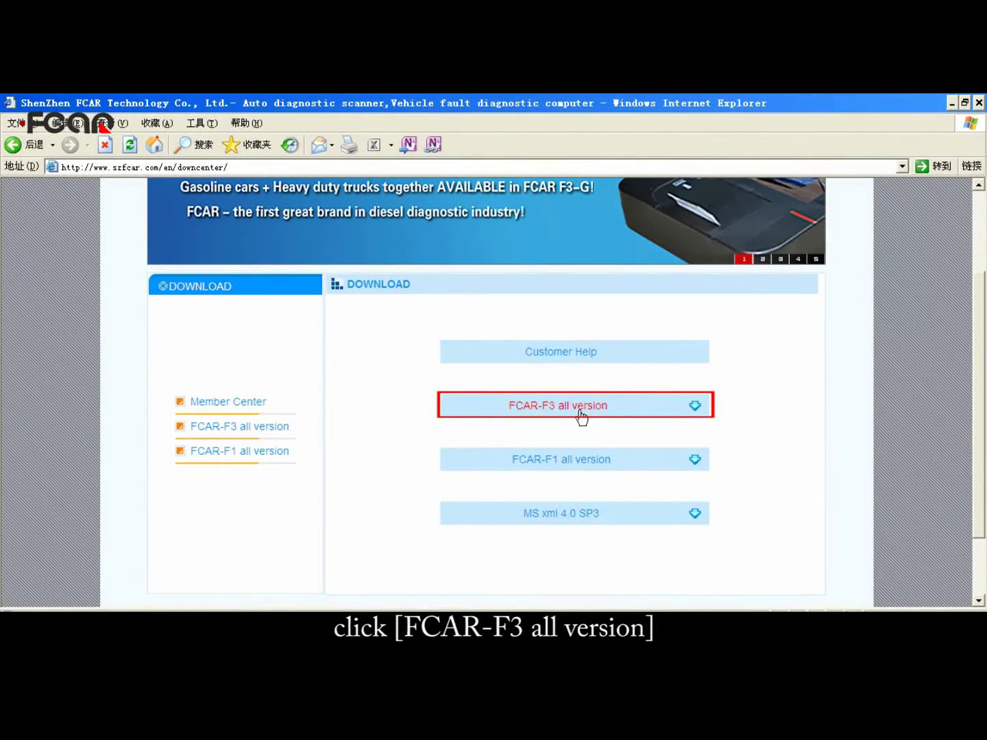
pyautogui.click(581, 411)
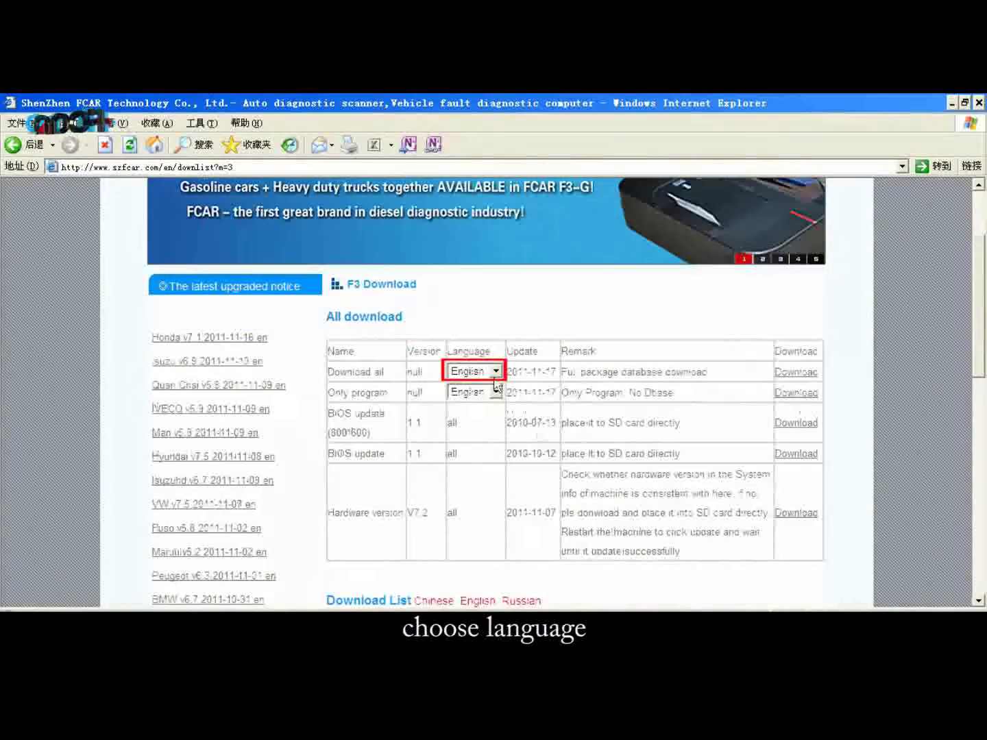
pyautogui.click(497, 374)
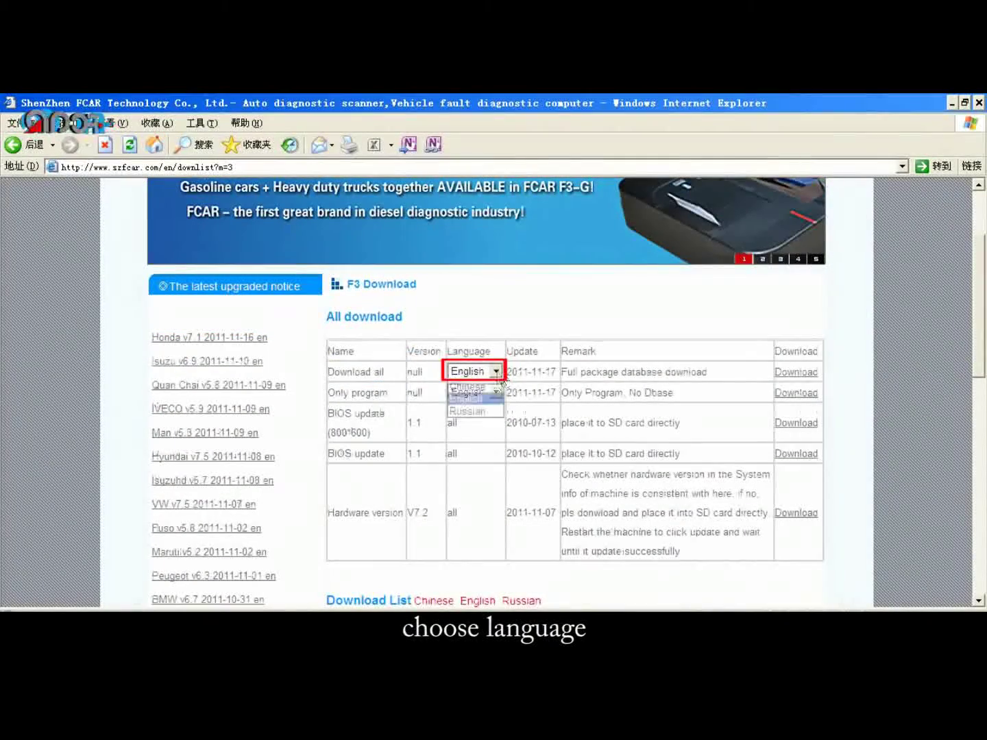
pyautogui.click(485, 399)
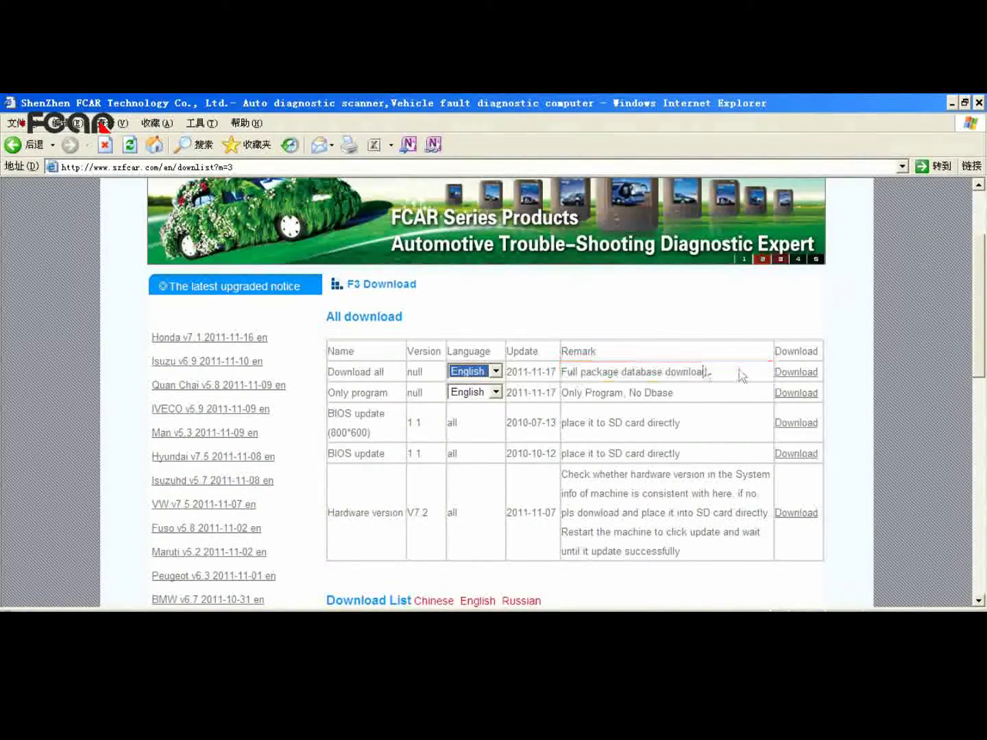
pyautogui.click(796, 373)
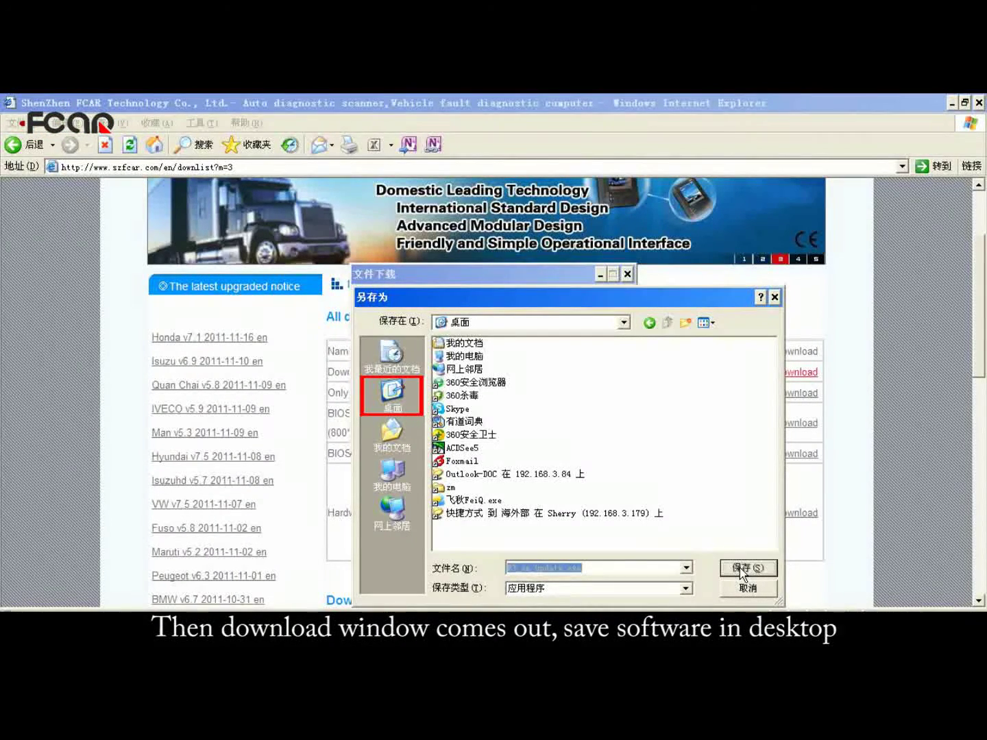
# Step: Save the English full update package F3_en_up to the Desktop
pyautogui.click(742, 568)
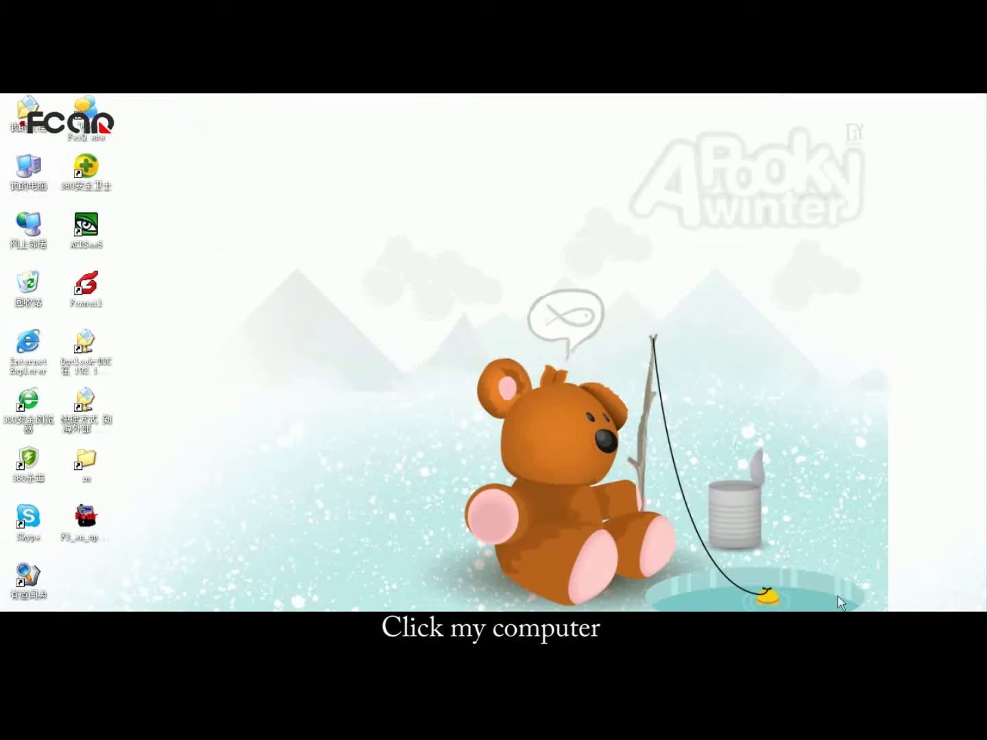
# Step: Quick-format removable disk H: as FAT32 from My Computer, confirming the data-erase warning
pyautogui.doubleClick(29, 179)
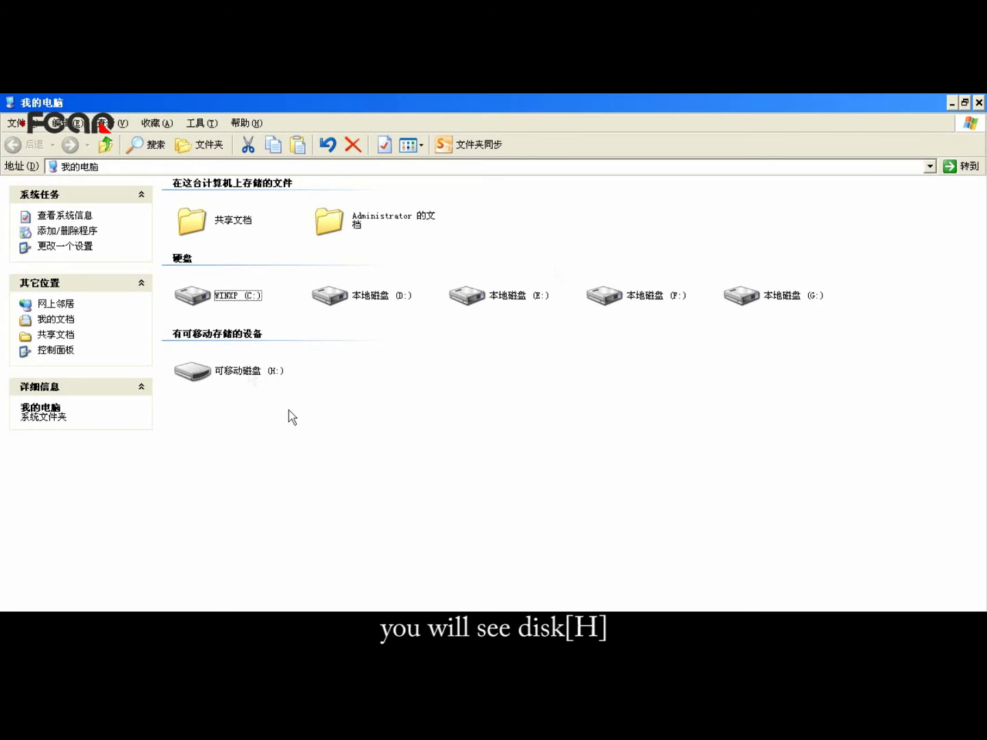
pyautogui.rightClick(250, 375)
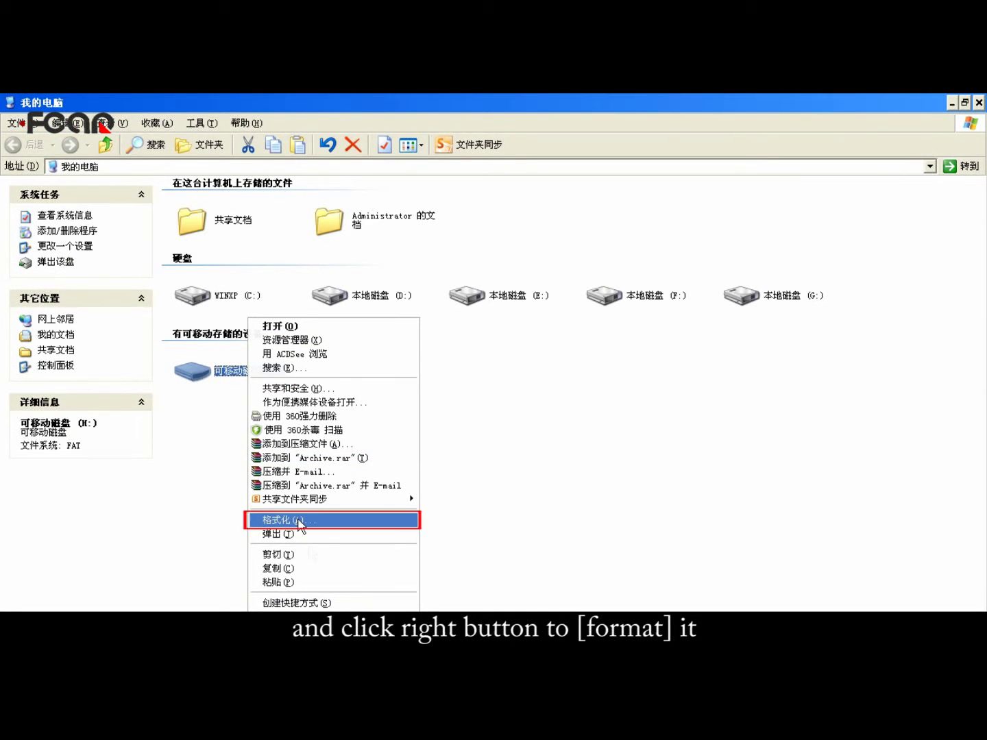
pyautogui.click(300, 522)
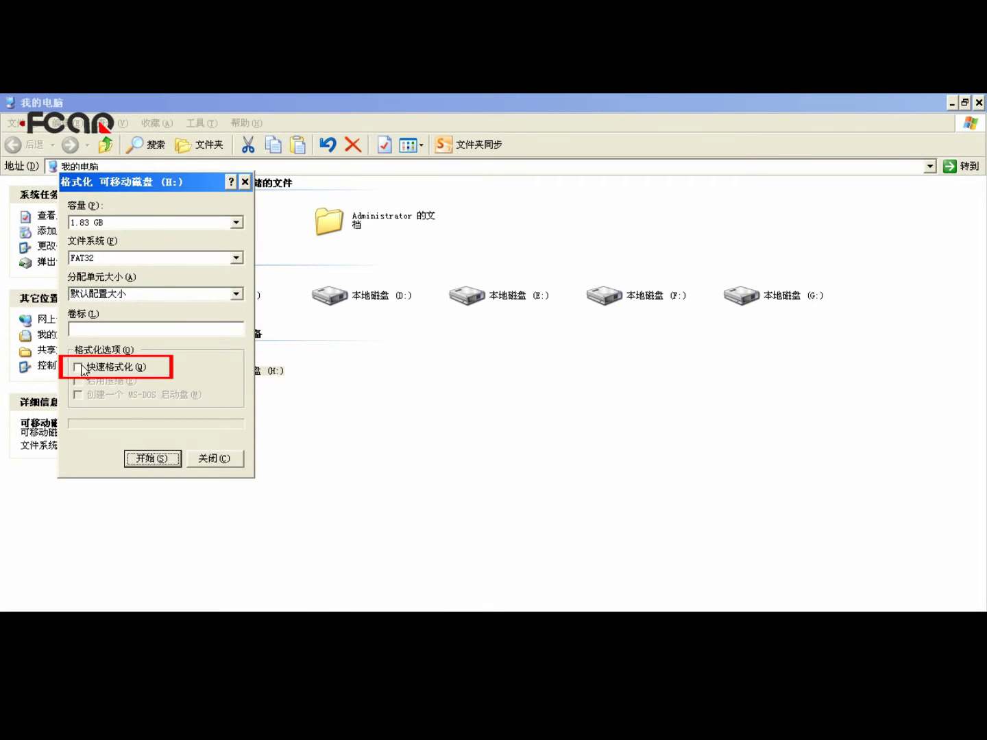
pyautogui.click(81, 370)
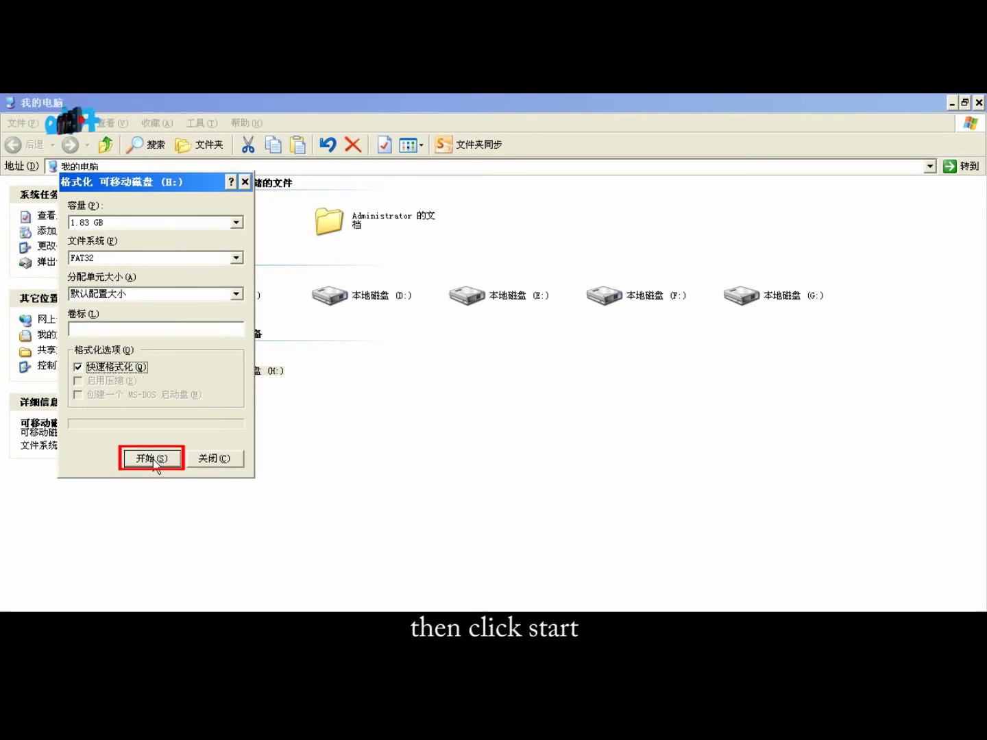
pyautogui.click(154, 459)
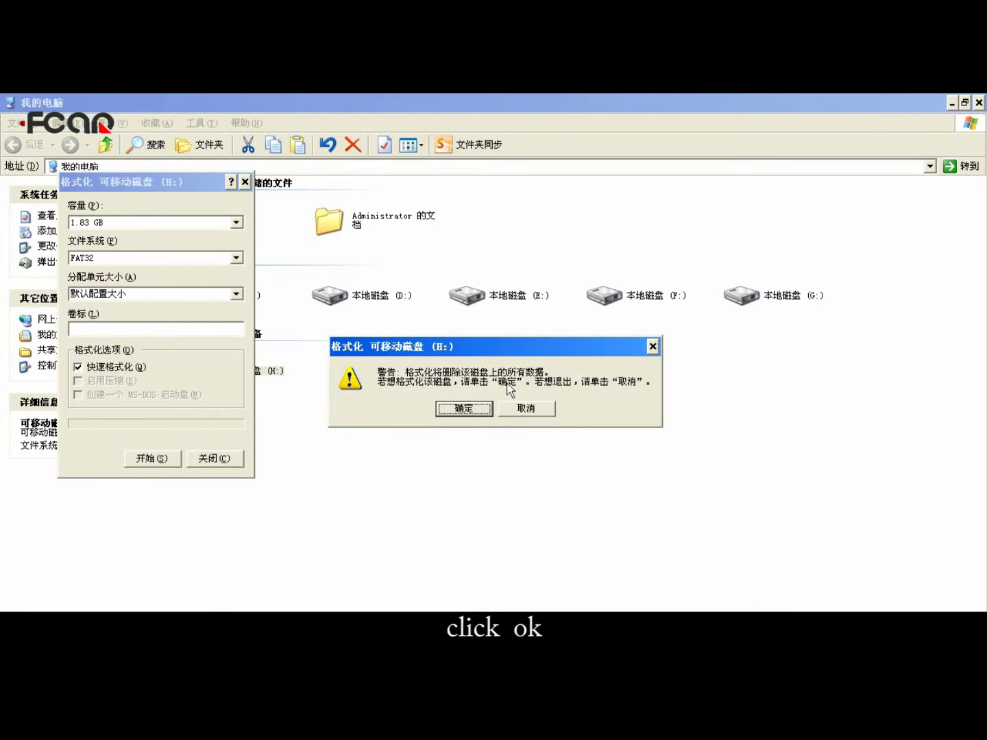
pyautogui.click(464, 410)
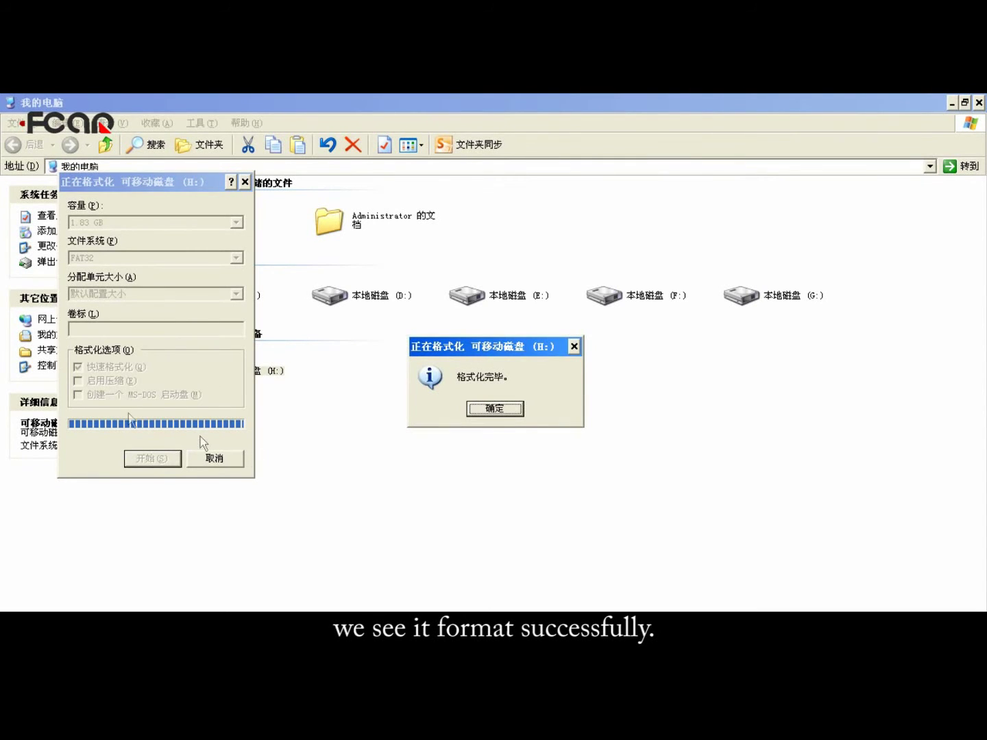
pyautogui.click(493, 409)
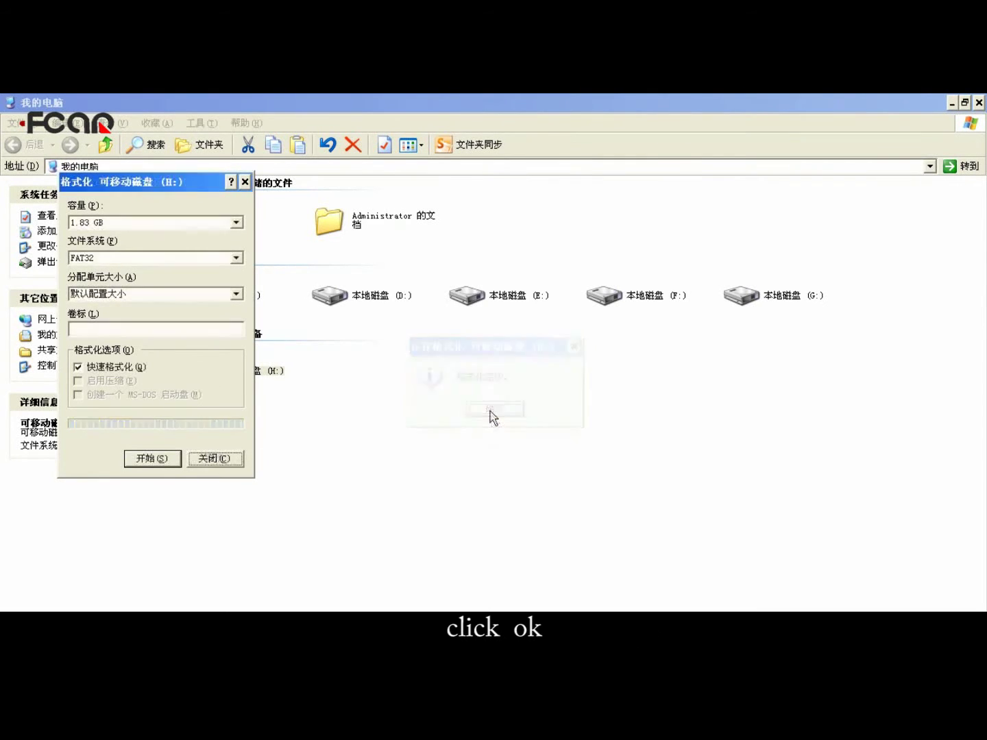
pyautogui.click(237, 458)
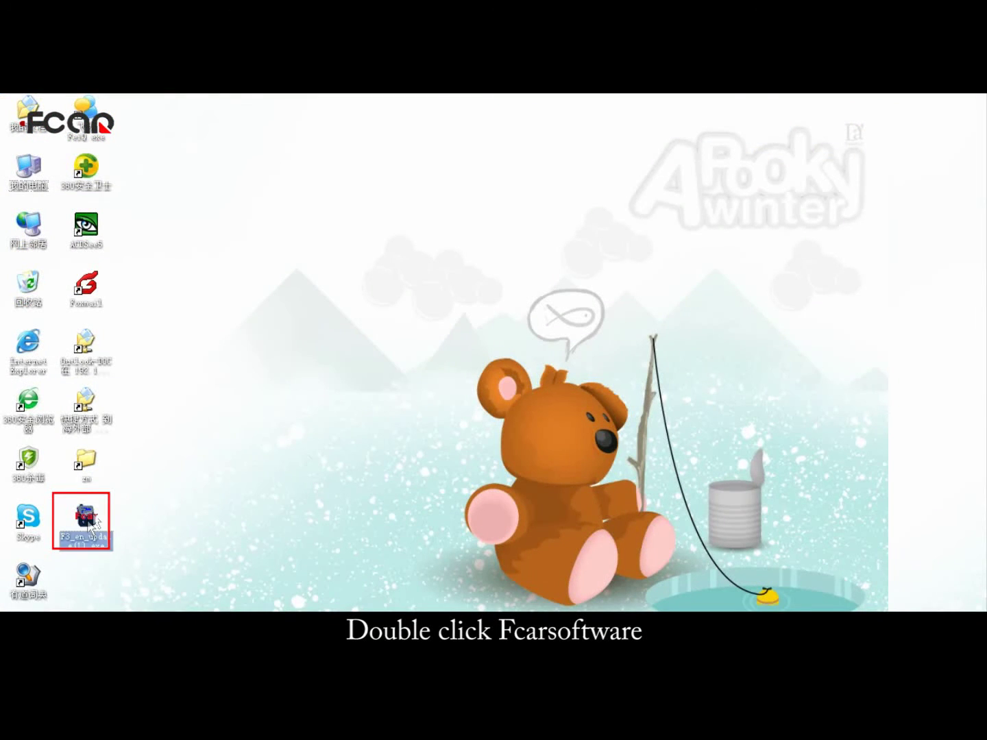
# Step: Run the F3 database update tool, install the database to H:\ and acknowledge the completed upgrade
pyautogui.doubleClick(92, 520)
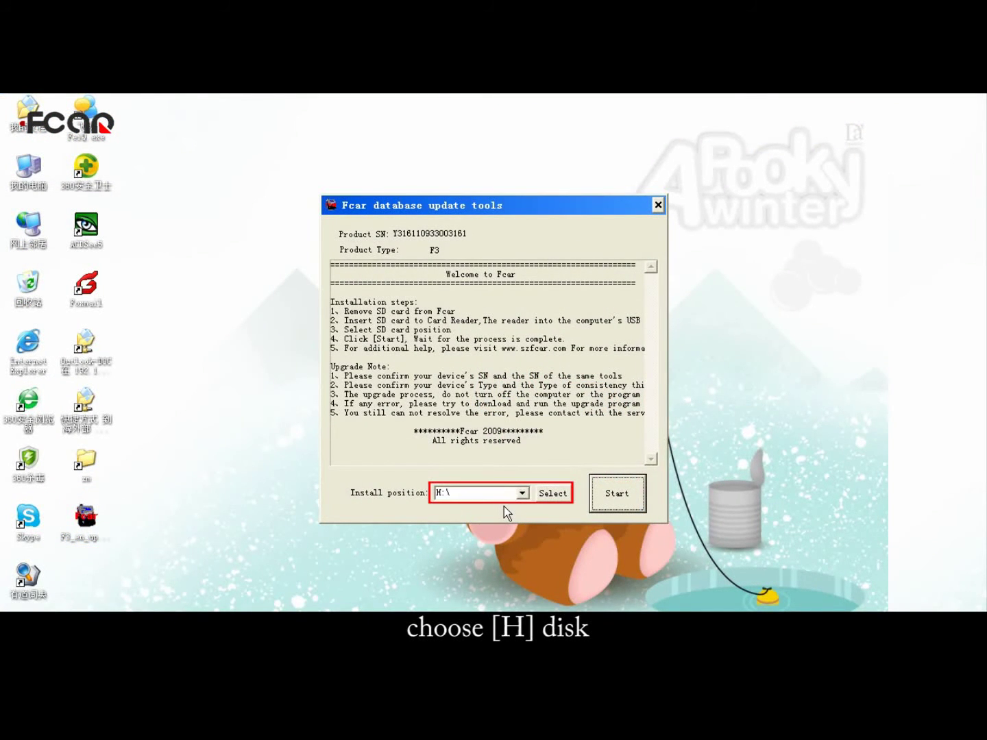
pyautogui.click(613, 499)
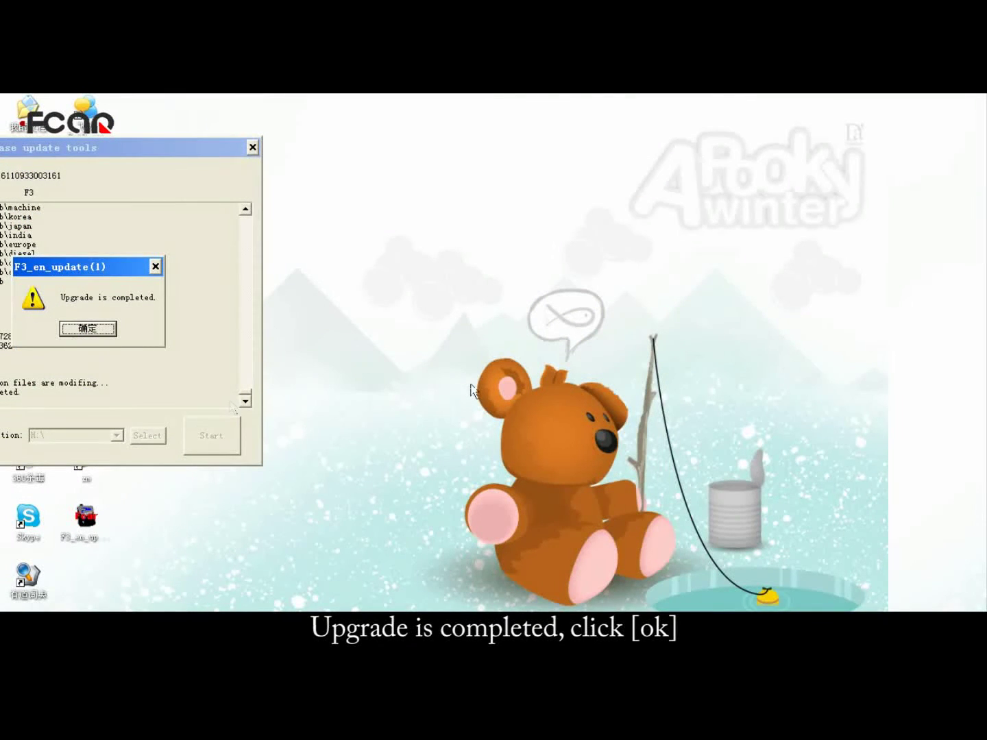
pyautogui.click(96, 334)
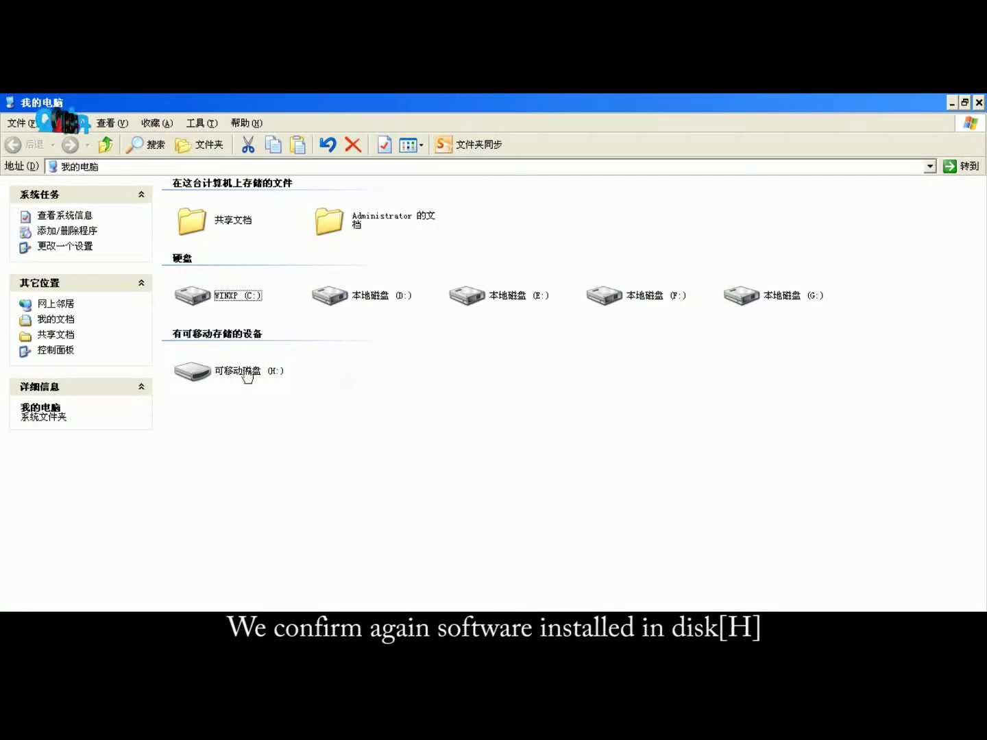
# Step: Open removable disk H to confirm the updated F3 database files are there
pyautogui.click(249, 373)
pyautogui.rightClick(249, 375)
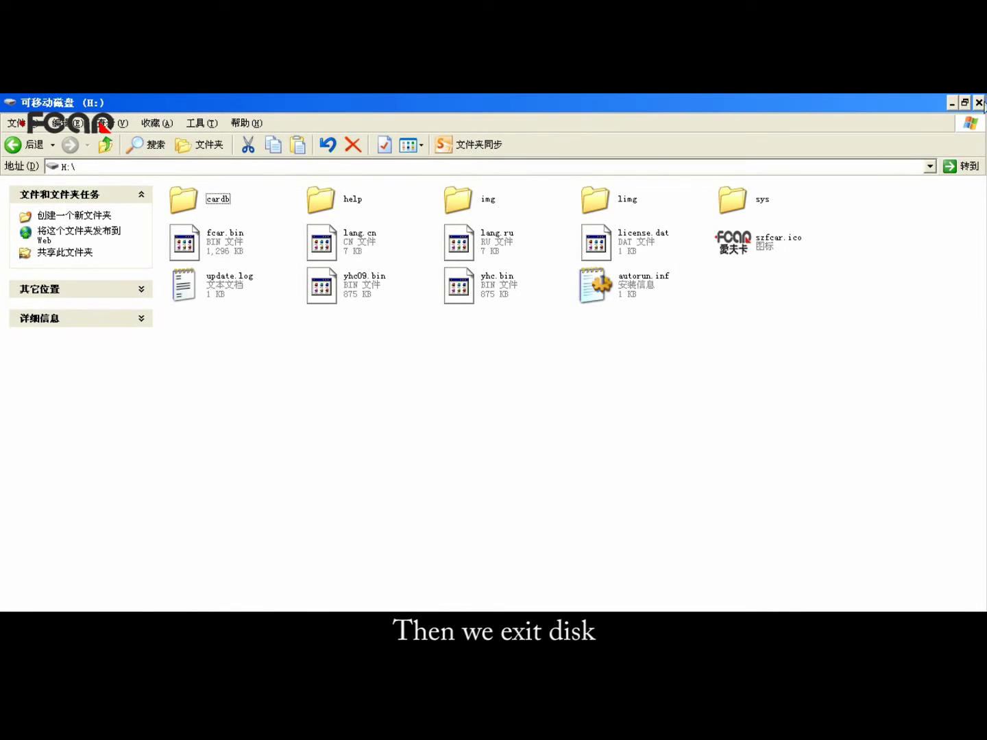
pyautogui.click(978, 102)
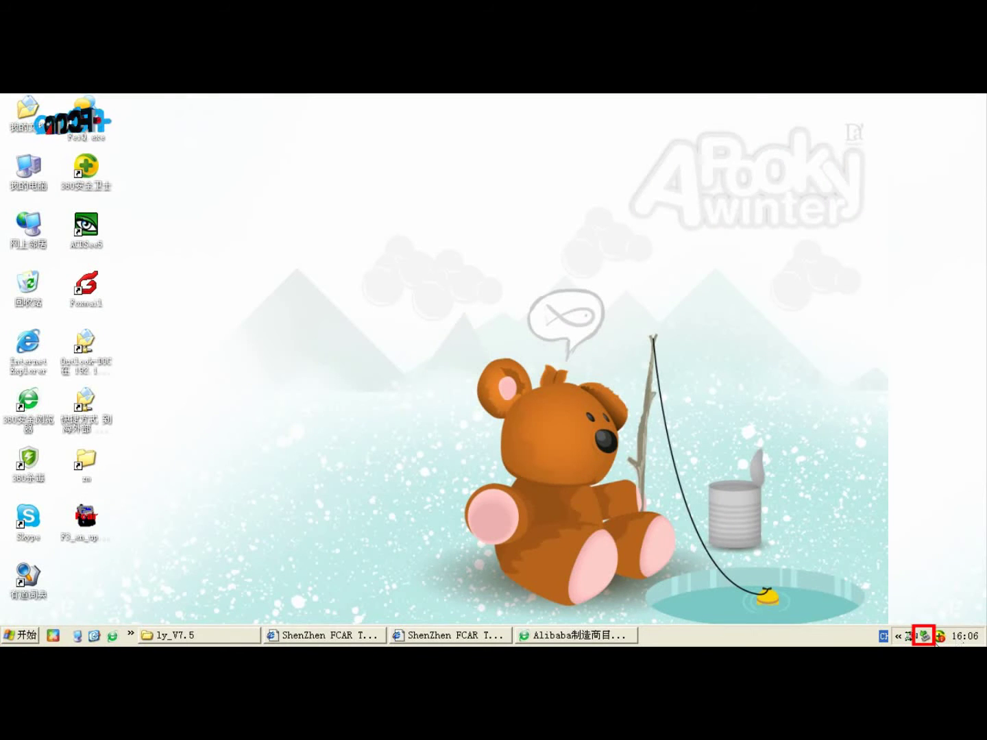
# Step: Stop the USB Mass Storage Device via Safely Remove Hardware to eject the SD card
pyautogui.click(924, 637)
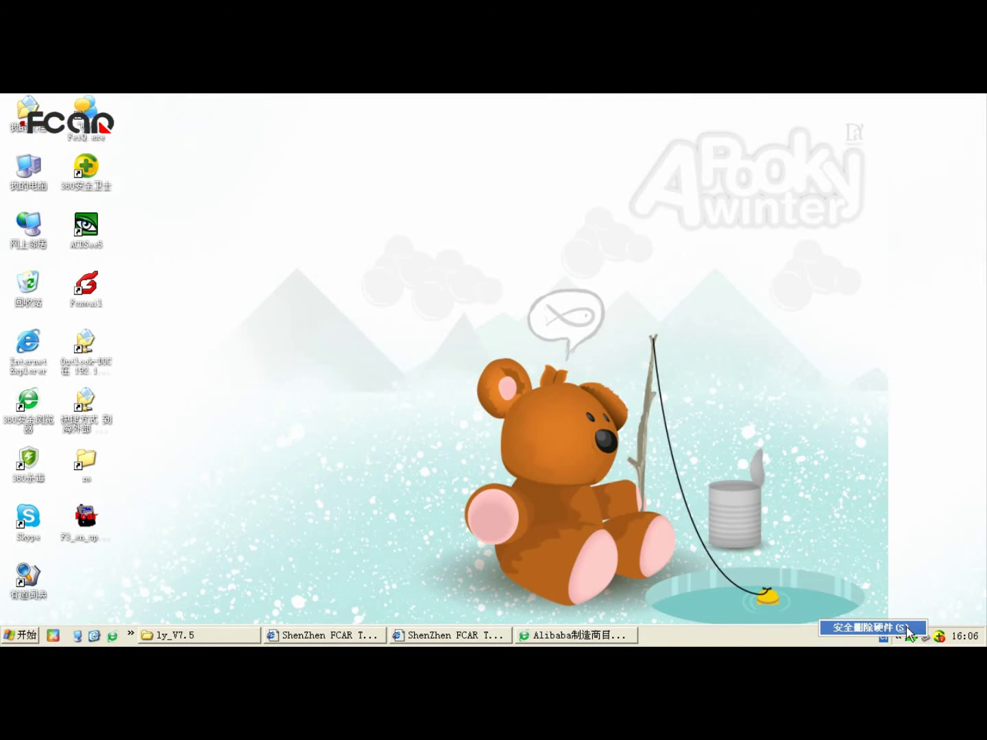
pyautogui.click(908, 629)
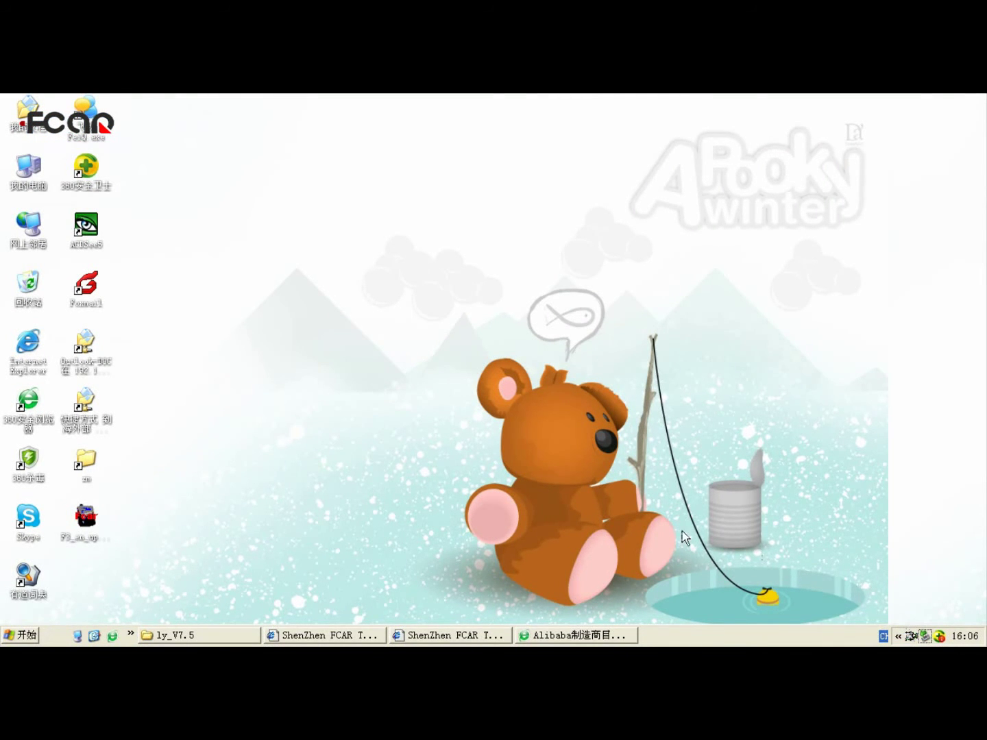
pyautogui.click(302, 368)
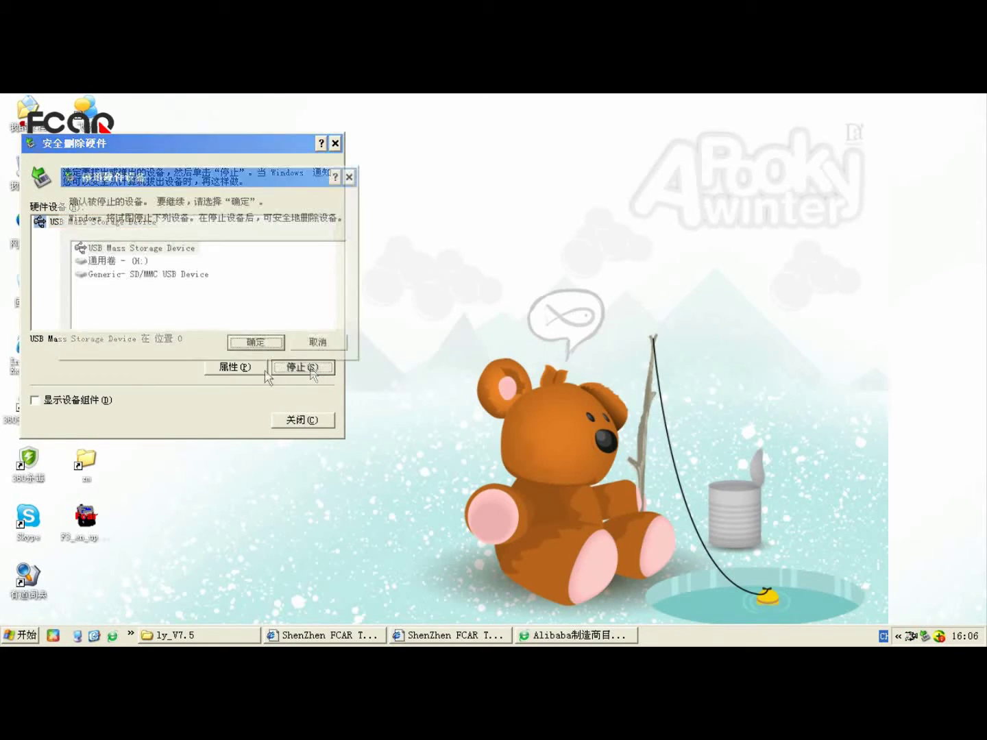
pyautogui.click(255, 342)
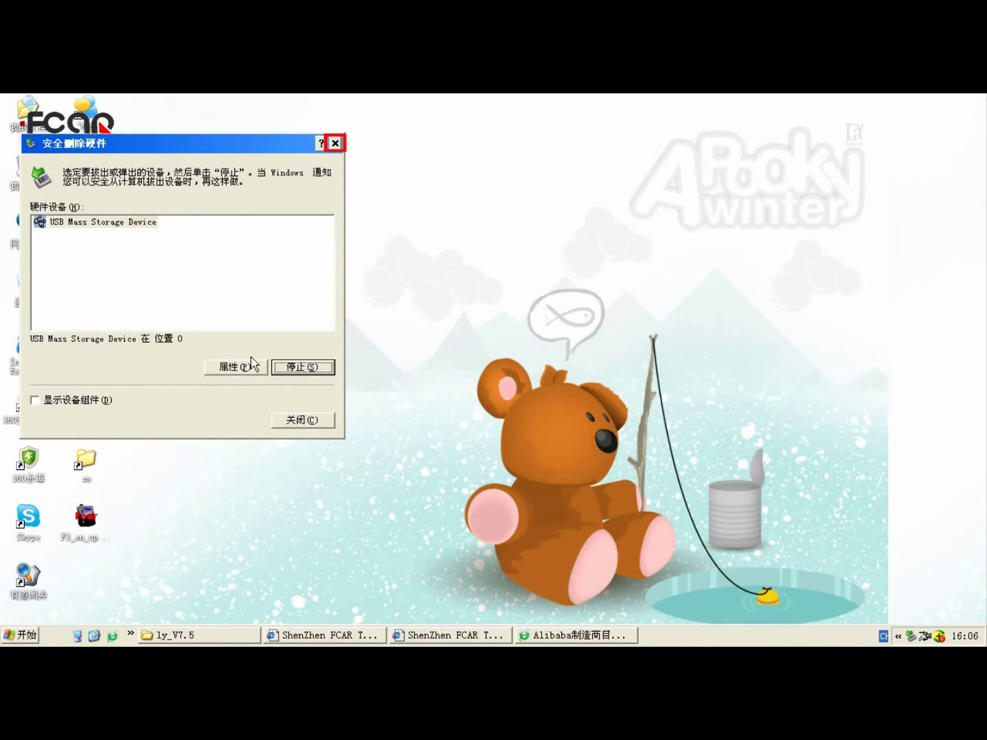
pyautogui.click(336, 145)
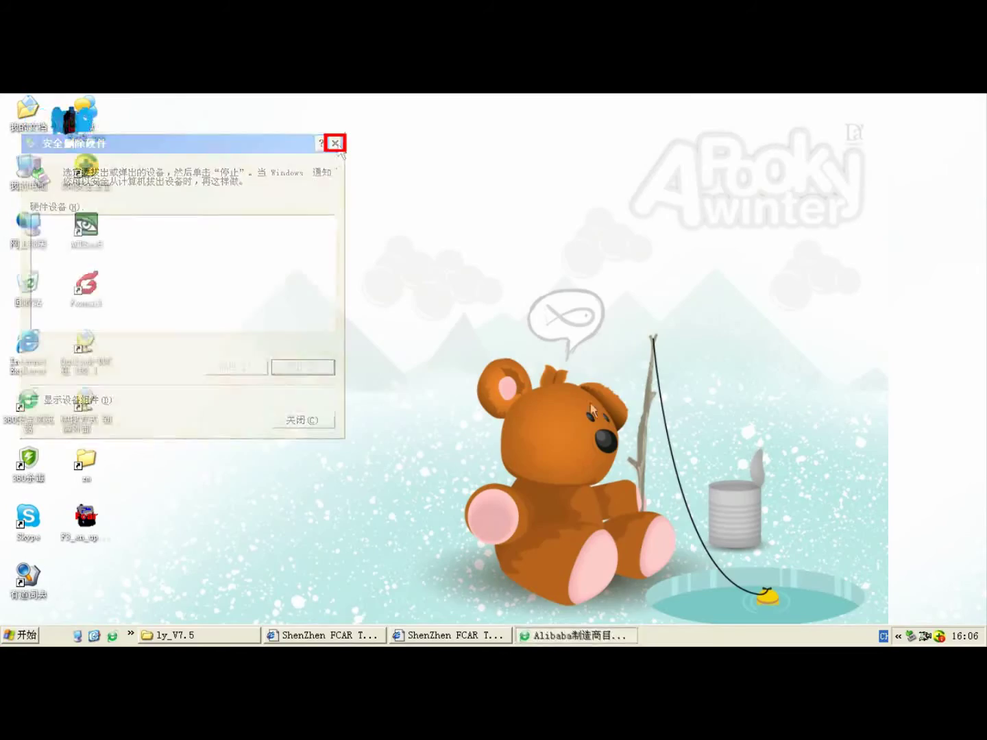